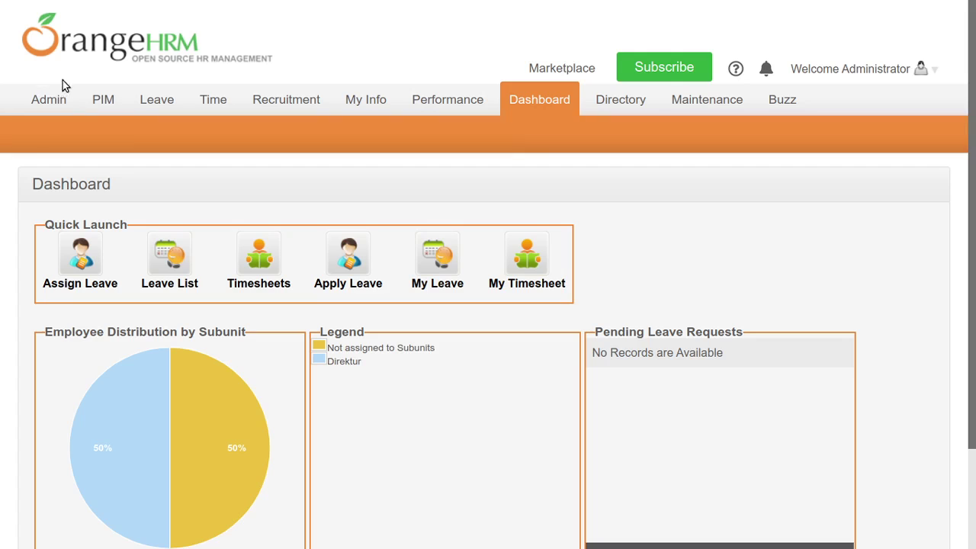
- Examine the employee list with its job titles, sub units and supervisors, and the list of system users
click(104, 101)
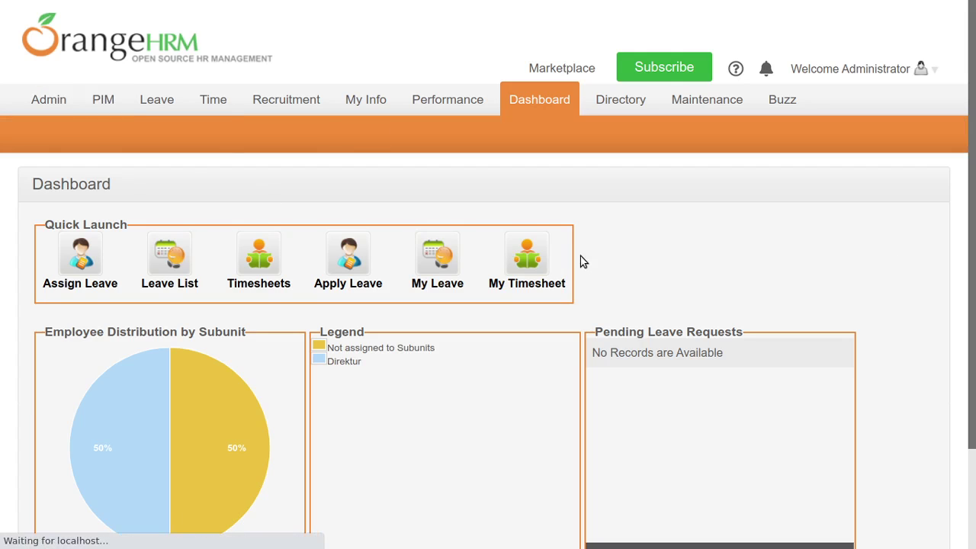
scroll(584, 262, down, 3)
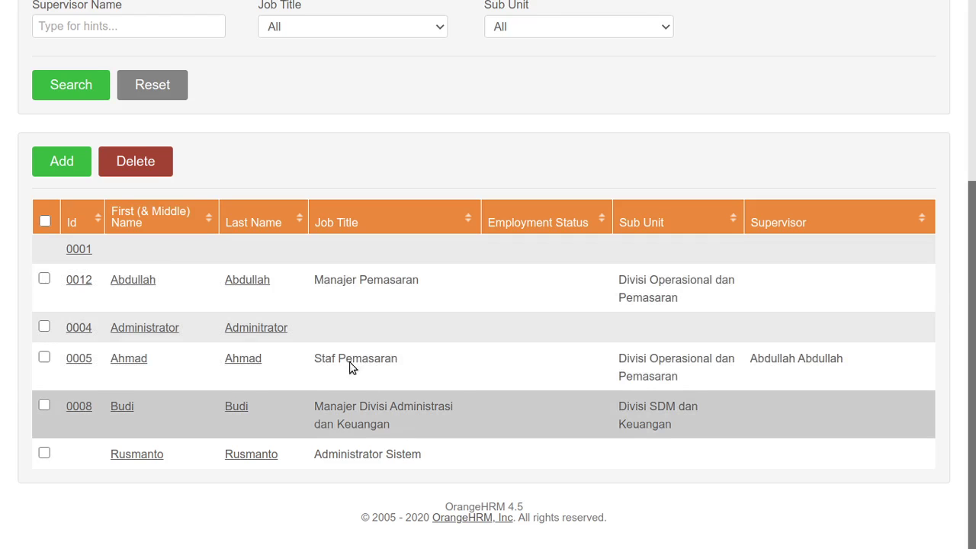
scroll(358, 318, up, 4)
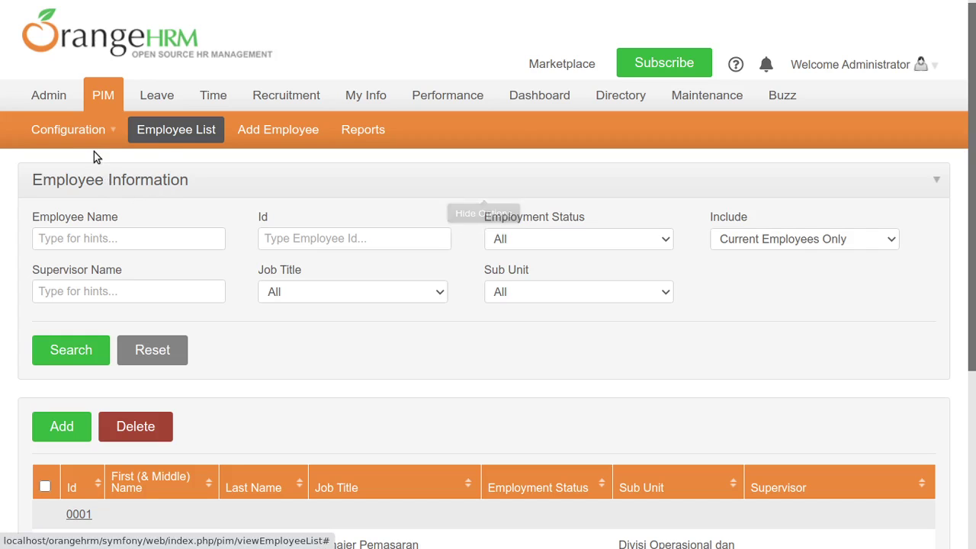
mouse_move(93, 139)
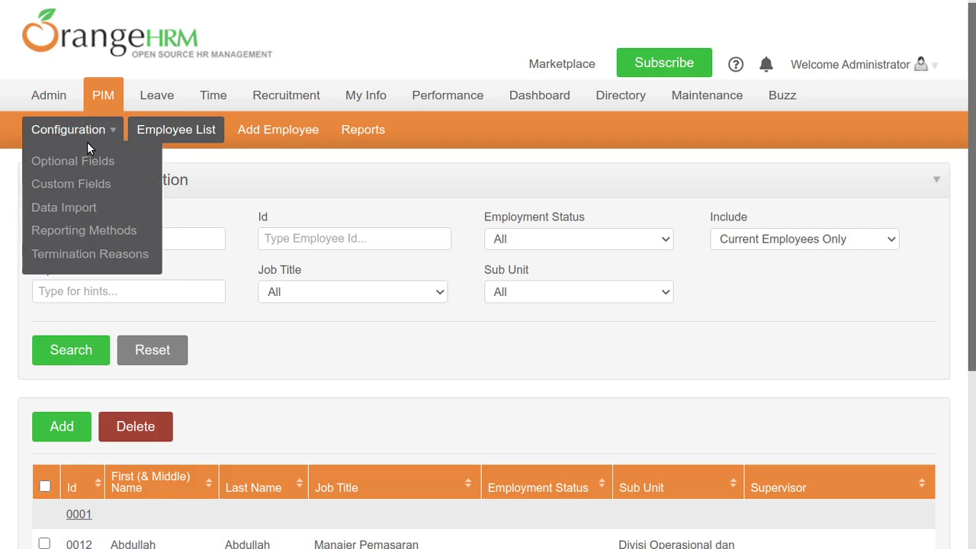
click(35, 97)
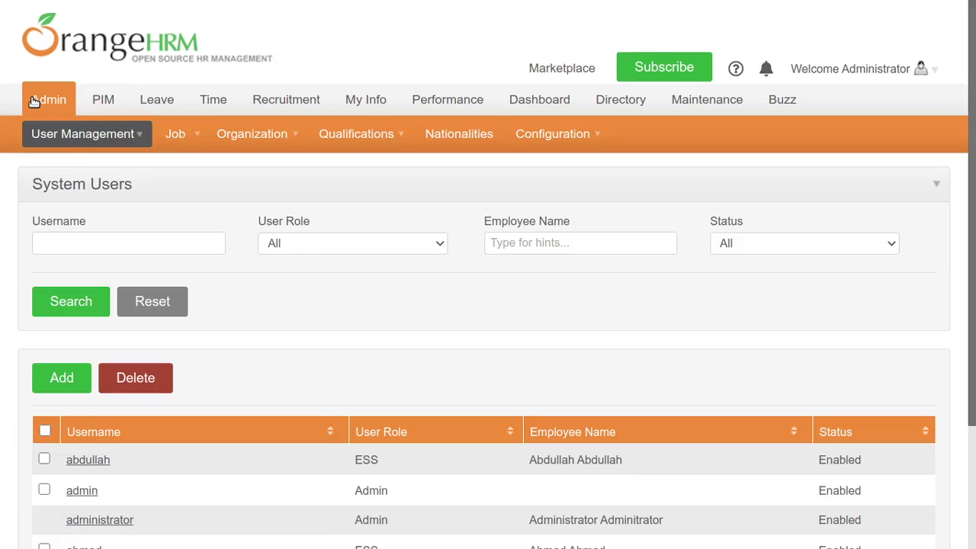
mouse_move(122, 134)
mouse_move(171, 136)
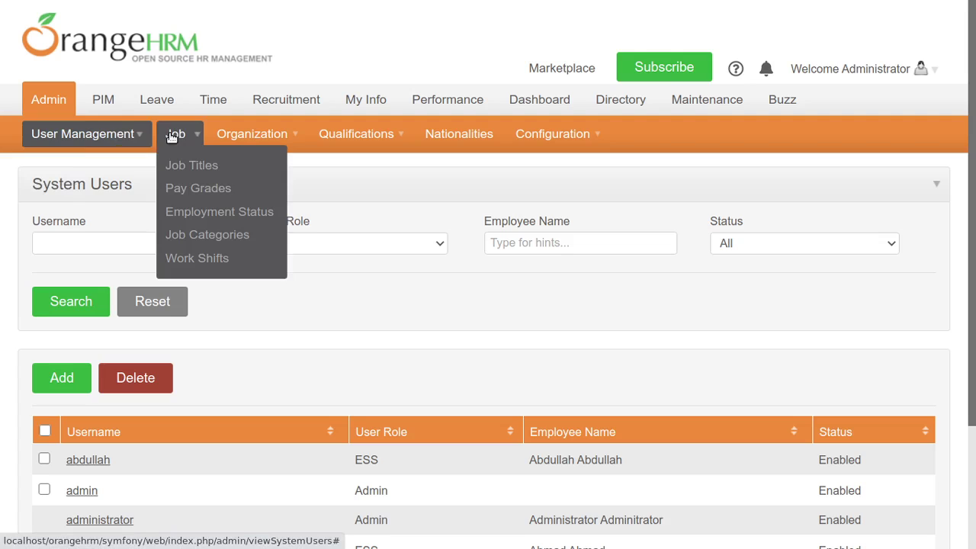
- Start a new key performance indicator in the Performance module for the job title Staf Pemasaran
mouse_move(474, 110)
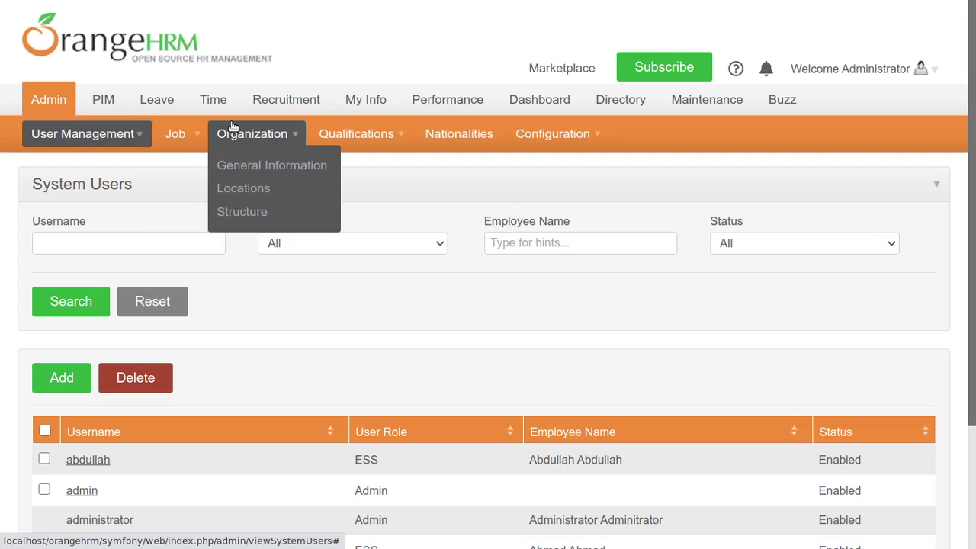
mouse_move(420, 102)
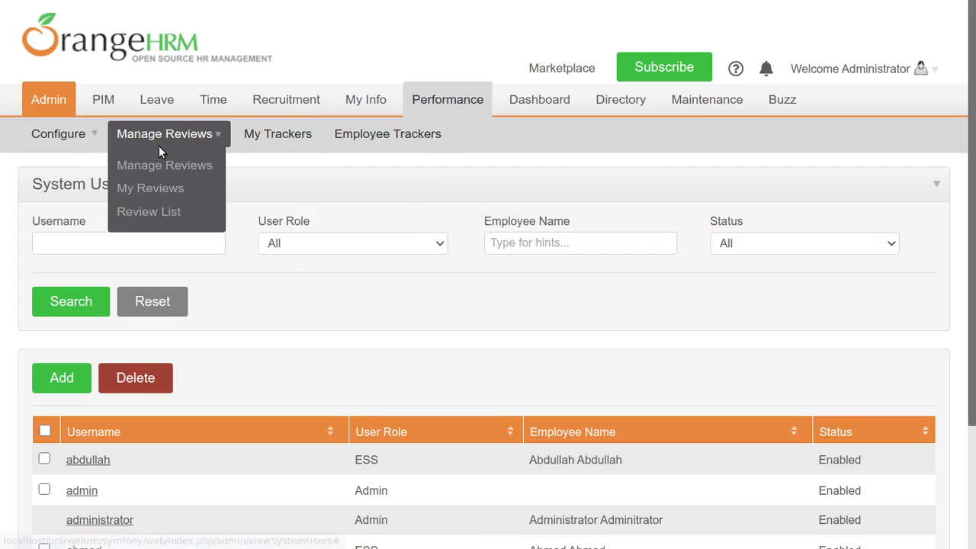
mouse_move(79, 140)
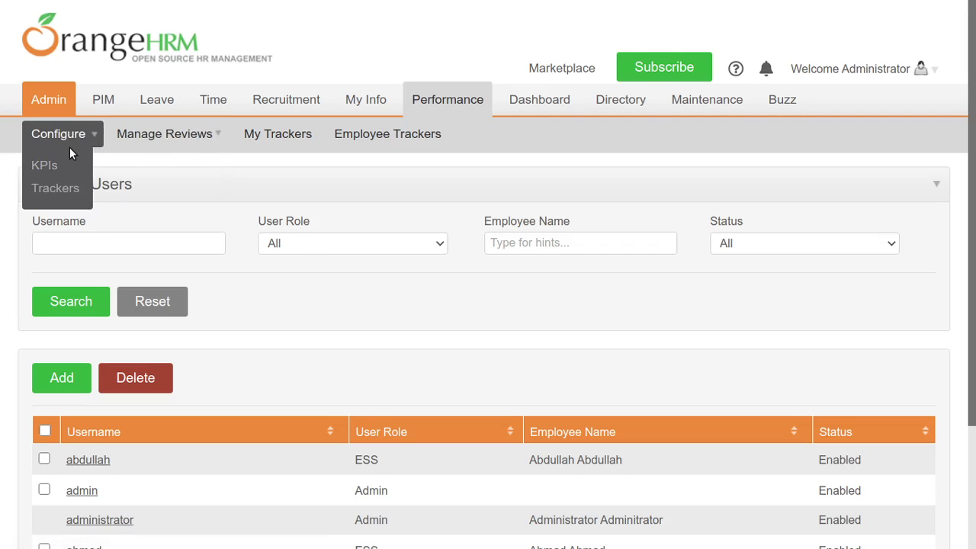
click(61, 168)
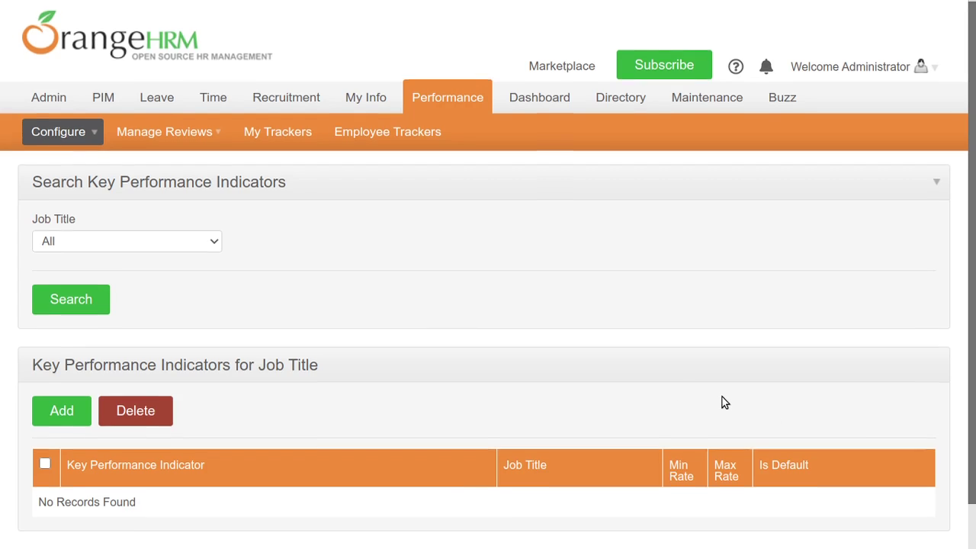
scroll(723, 400, down, 1)
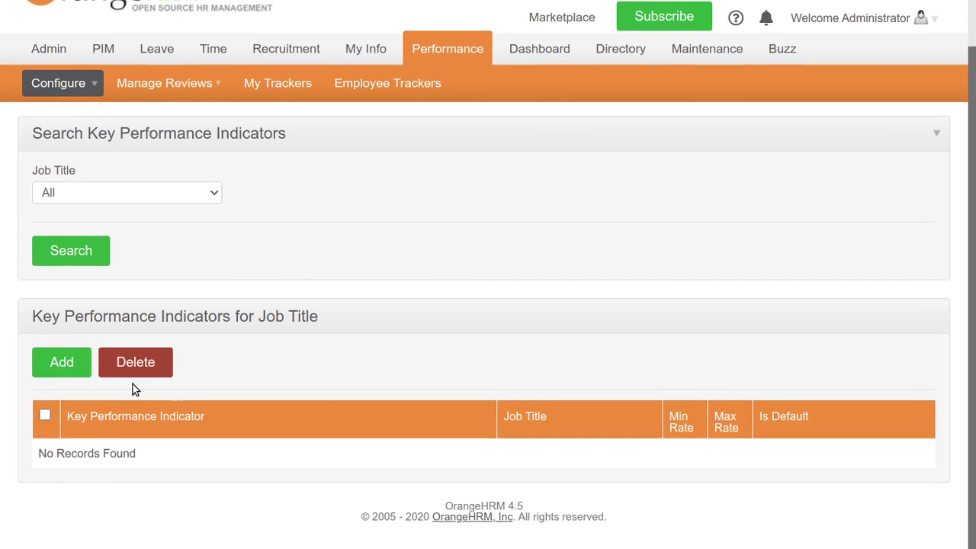
click(62, 372)
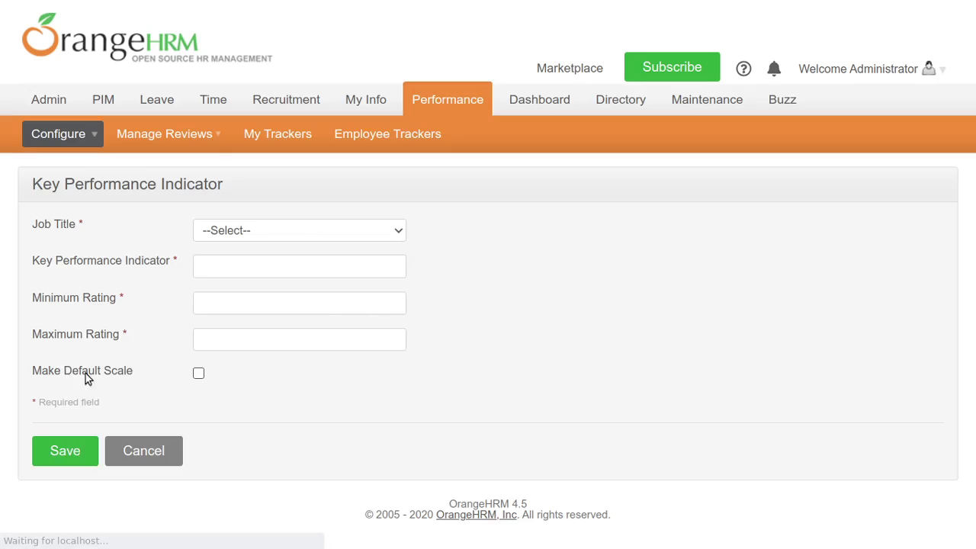
click(375, 233)
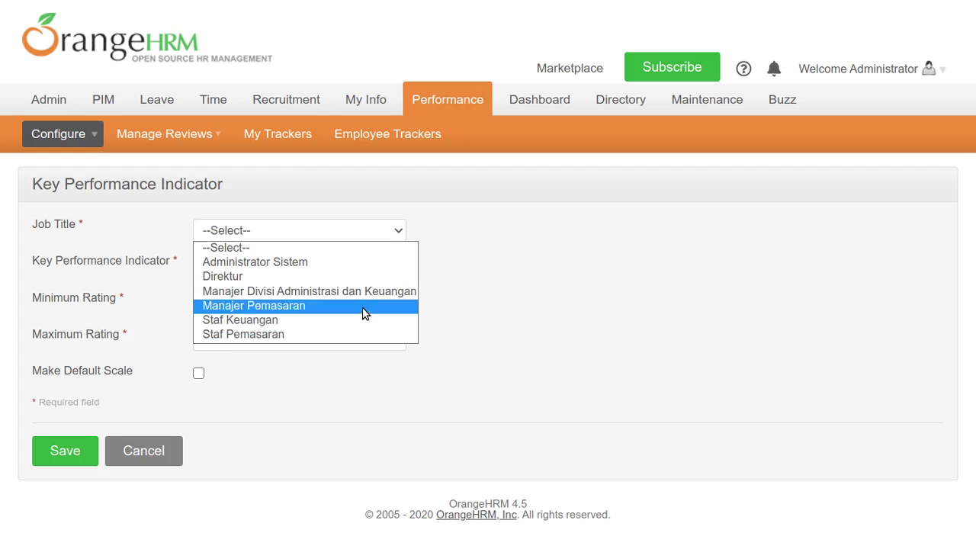
click(348, 335)
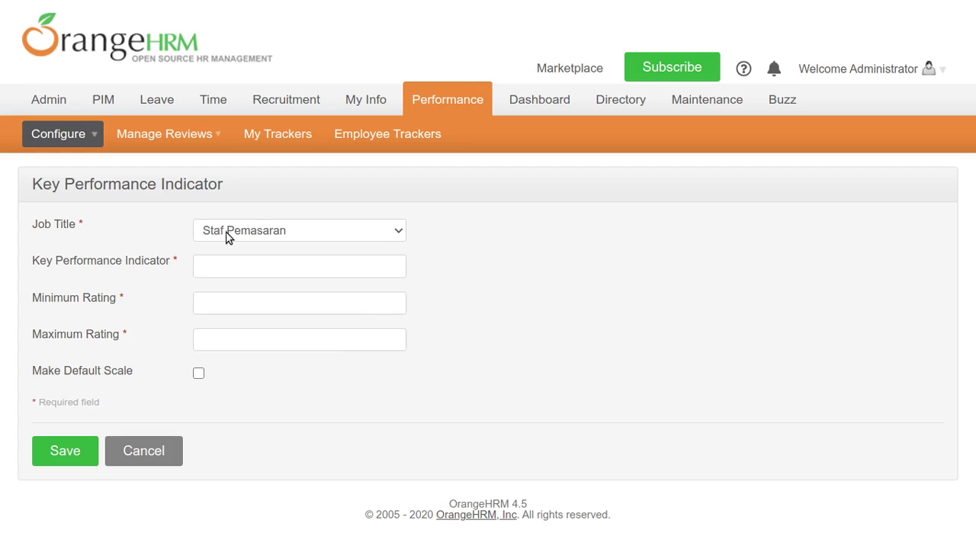
- Name the new key performance indicator "Membuat konten promosi"
click(307, 267)
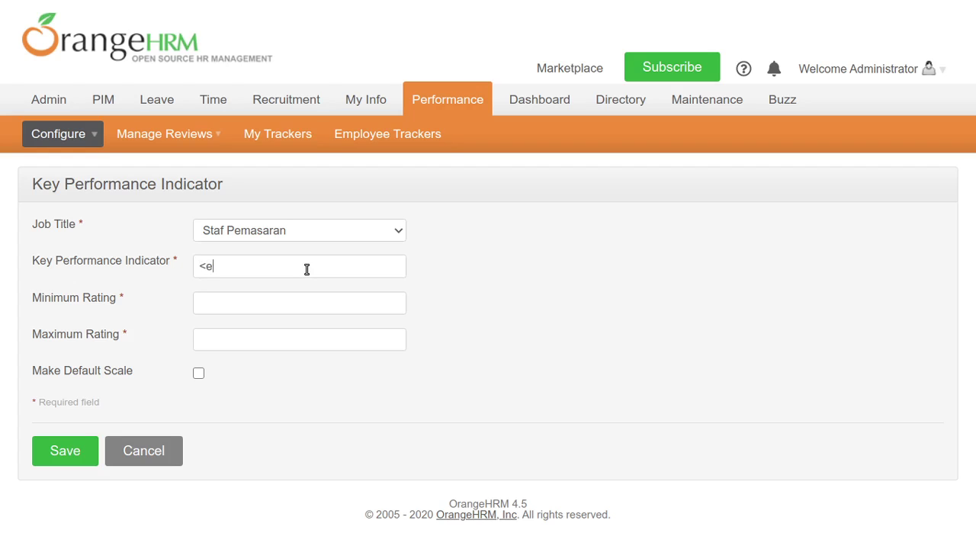
key(BackSpace)
key(BackSpace)
text(MEmbuat)
key(BackSpace)
key(BackSpace)
key(BackSpace)
key(BackSpace)
key(BackSpace)
key(BackSpace)
text(embuat konten promosi)
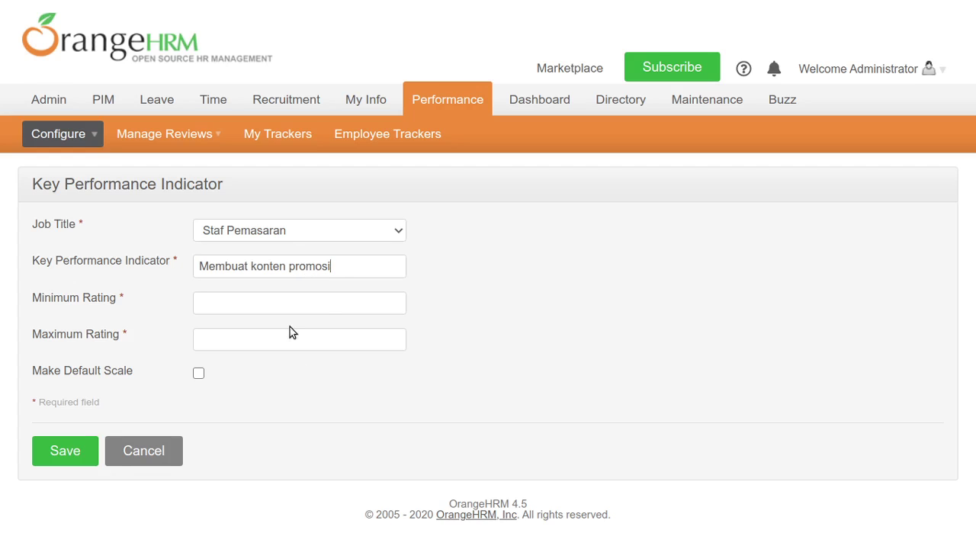
- Set the indicator's minimum rating to 1 and maximum rating to 4, make it the default scale, and save it
click(303, 307)
text(1)
click(291, 345)
text(4)
click(200, 377)
drag(204, 345, 190, 343)
text(4)
click(64, 460)
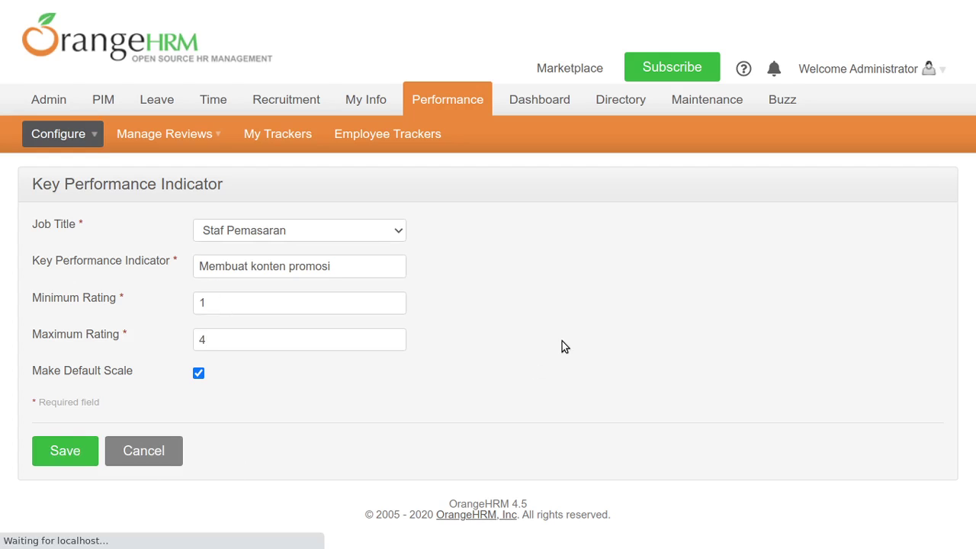
- Add and save a key performance indicator "Menjual melalui marketplace" for the job title Staf Pemasaran
scroll(564, 347, down, 2)
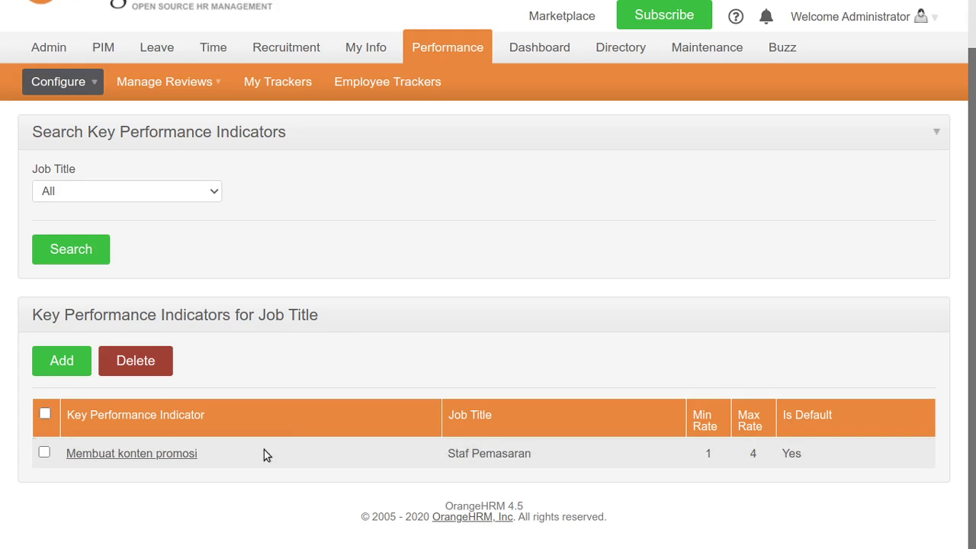
scroll(309, 246, up, 1)
scroll(260, 334, down, 1)
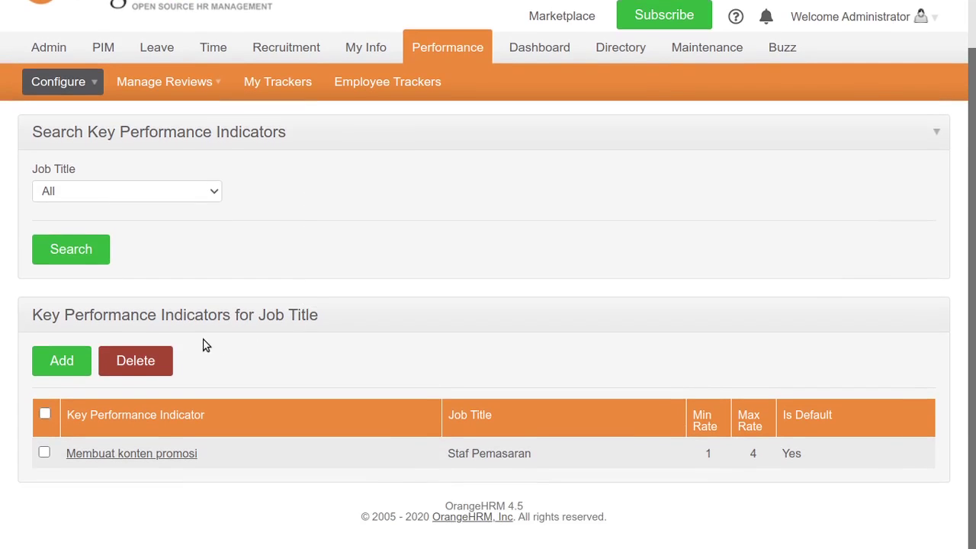
click(55, 364)
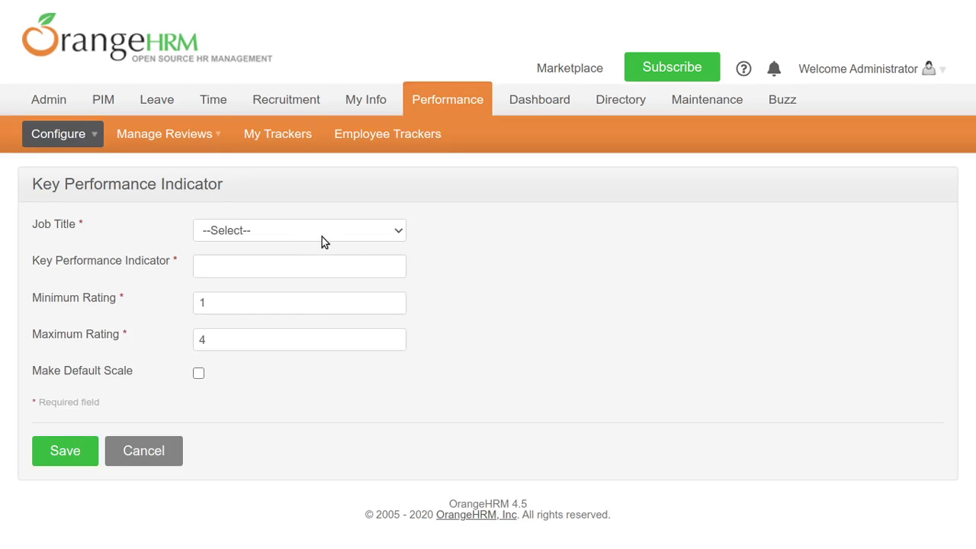
click(322, 233)
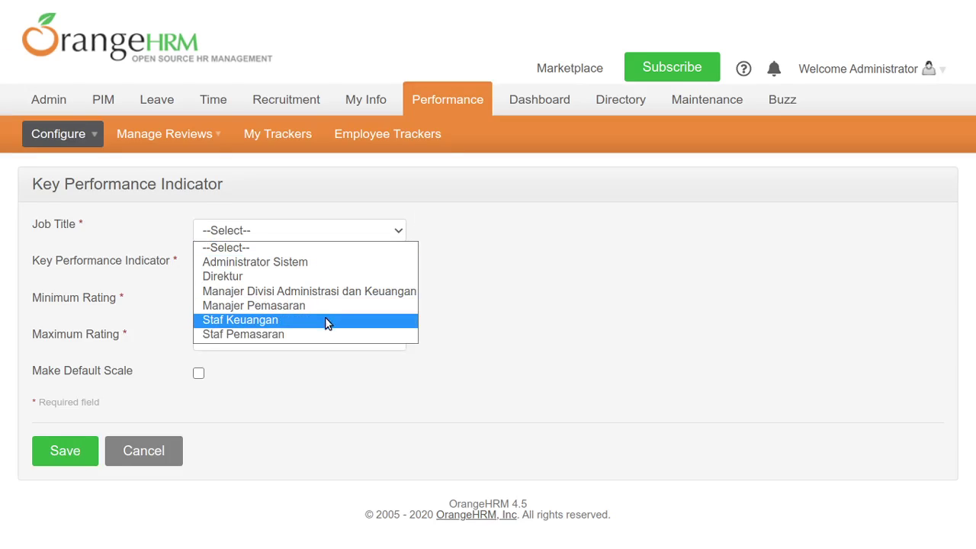
click(326, 334)
click(308, 270)
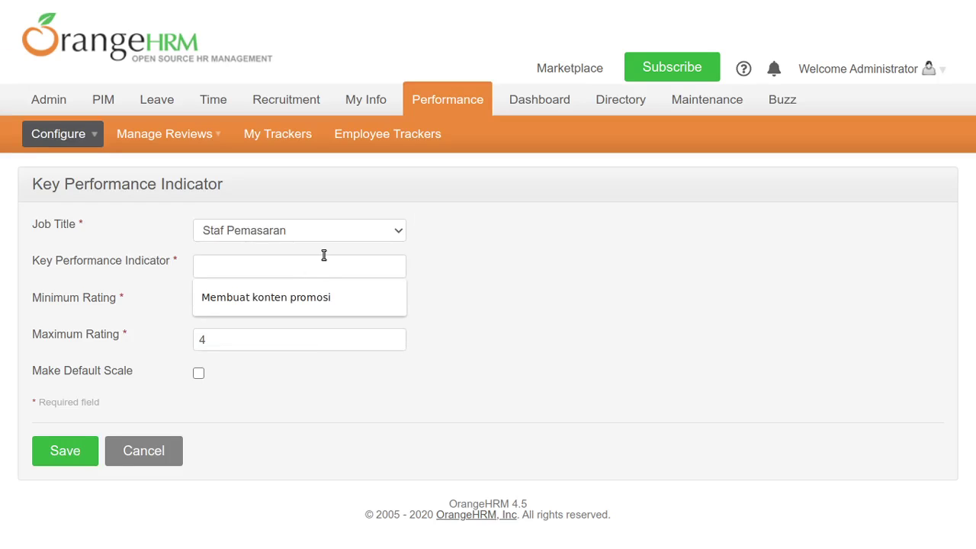
text(Menjual)
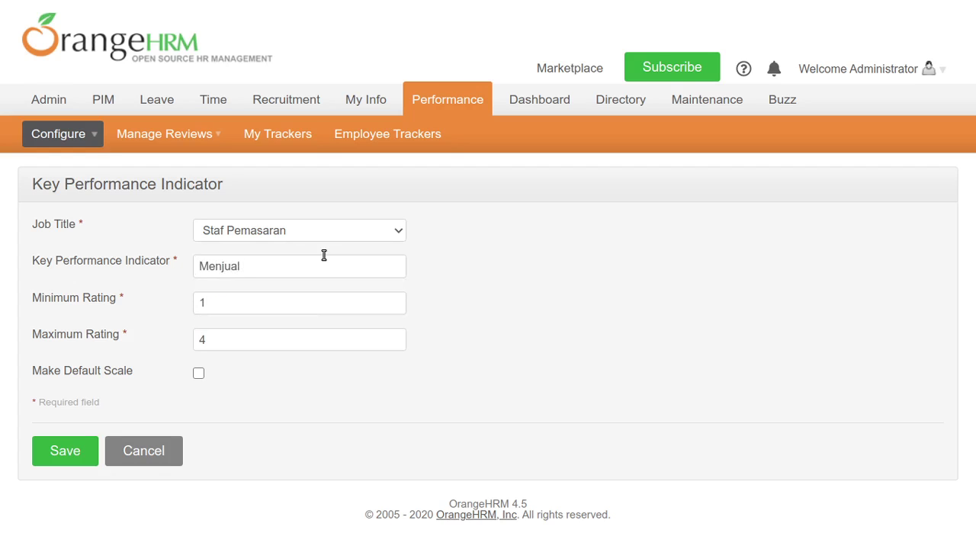
text( melalui marketplace)
click(77, 456)
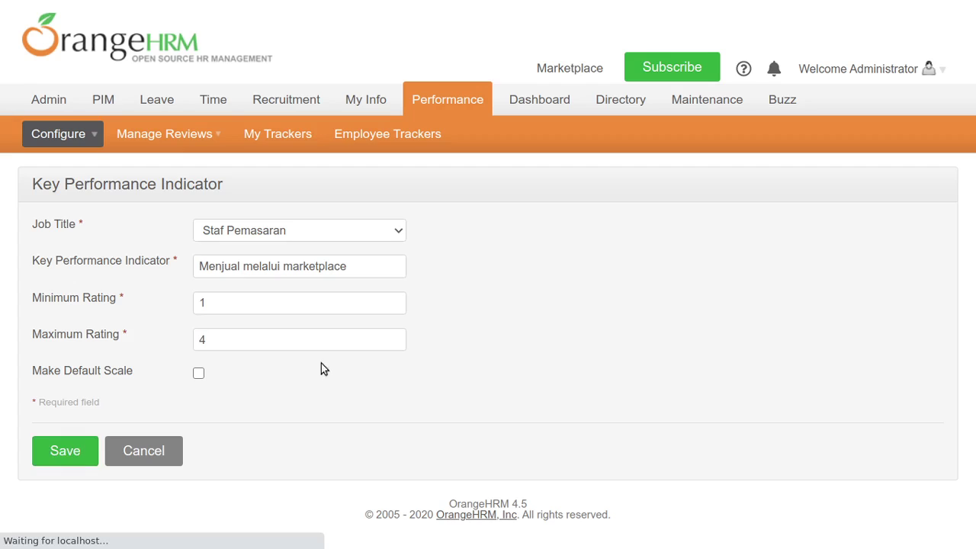
- Add and save a key performance indicator "Presentasi dan negosiasi" for the job title Staf Pemasaran
scroll(326, 381, down, 2)
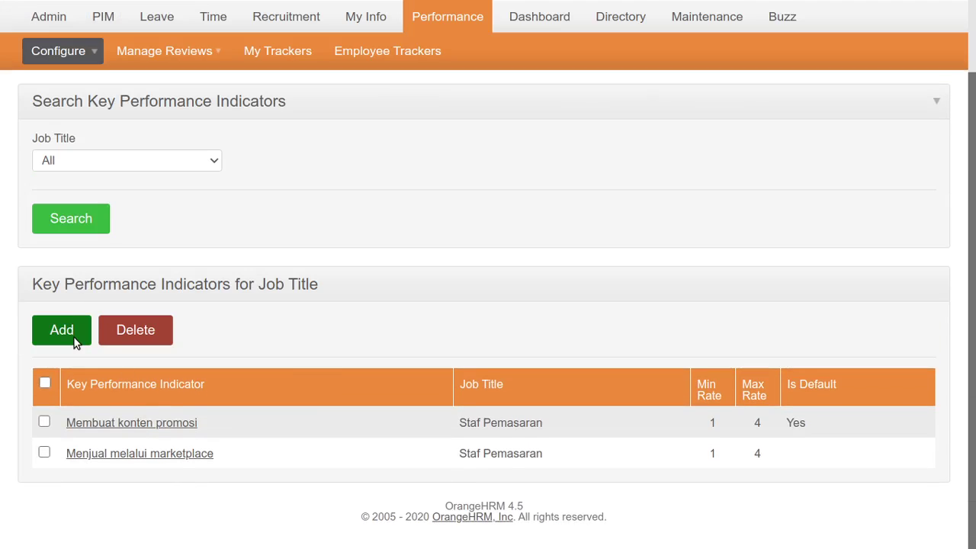
click(61, 330)
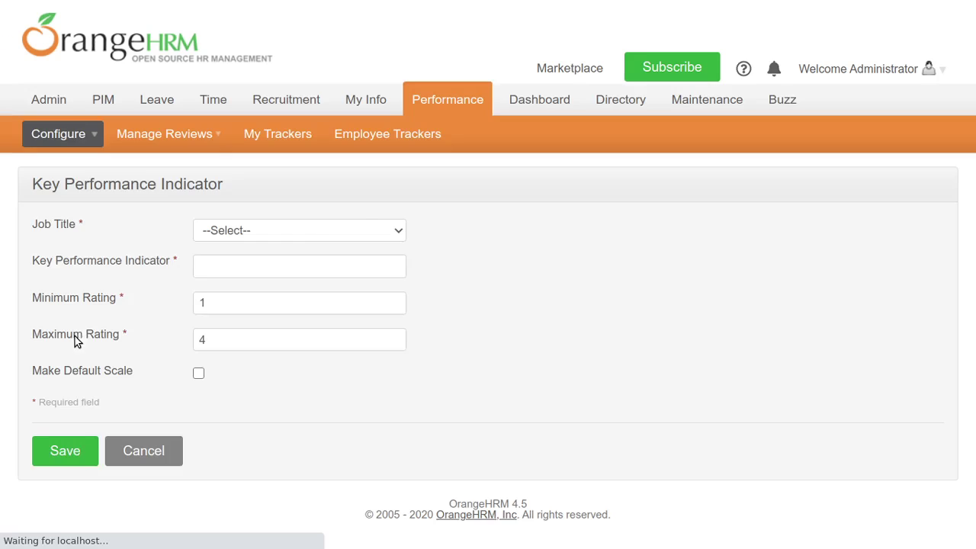
click(356, 229)
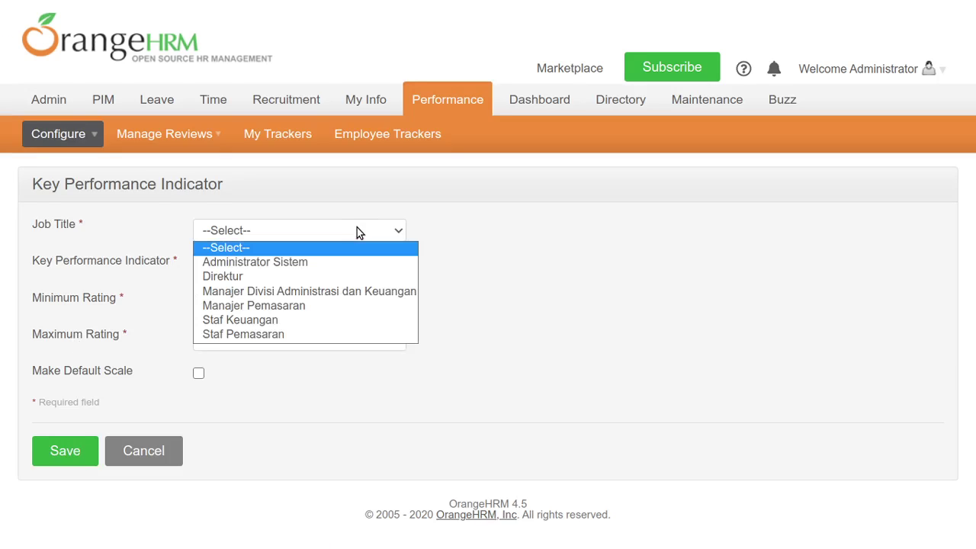
click(334, 332)
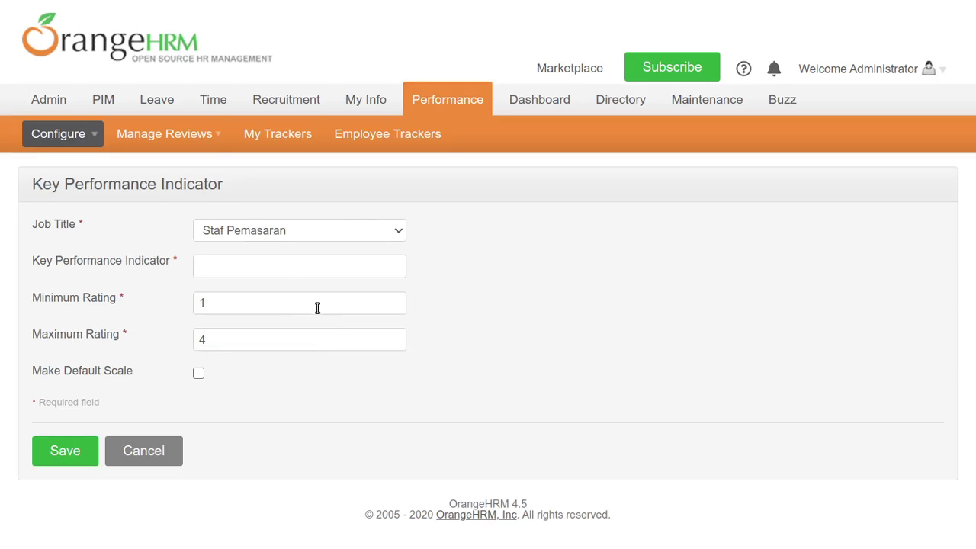
click(292, 270)
text(Presentasi dan negosiasi)
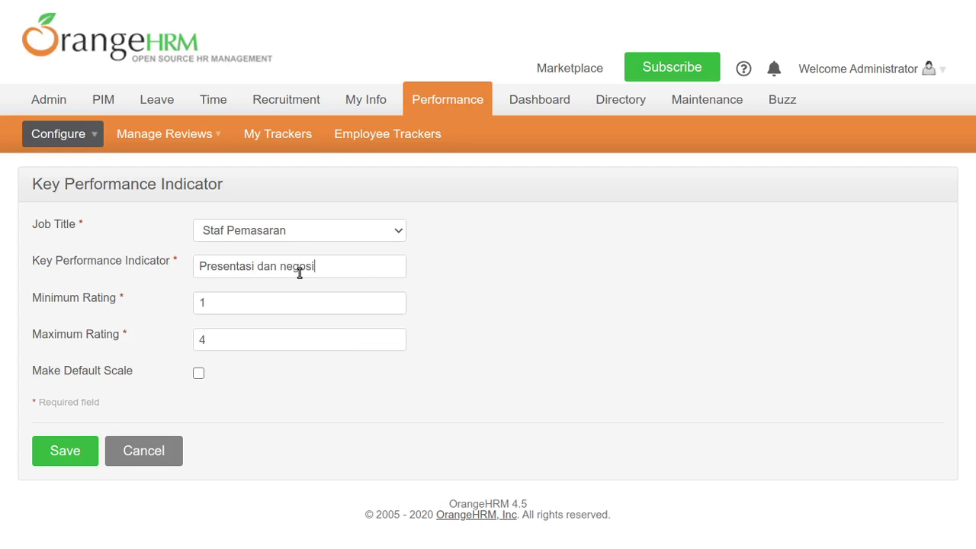
click(72, 451)
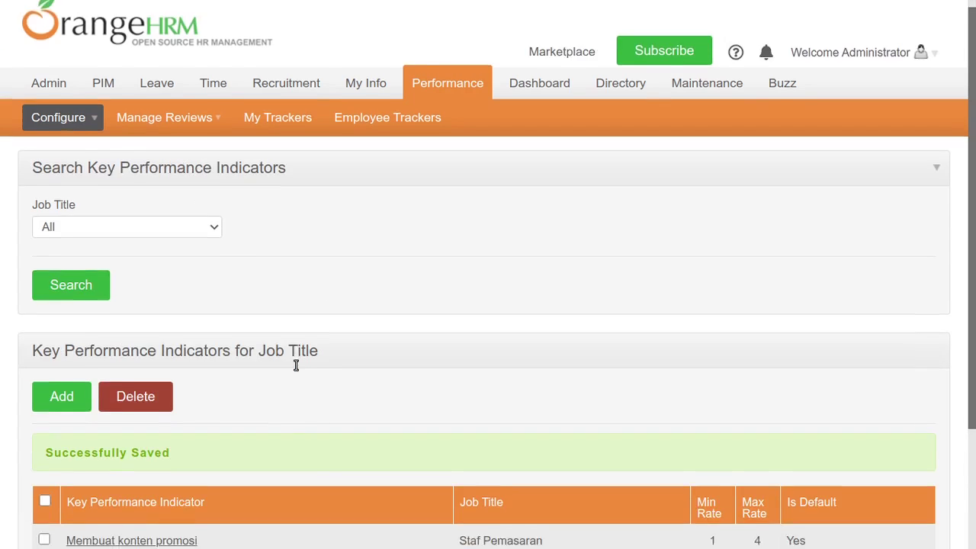
- Review the saved key performance indicators for Staf Pemasaran, including their rating ranges and default setting
scroll(296, 364, down, 3)
scroll(296, 363, up, 3)
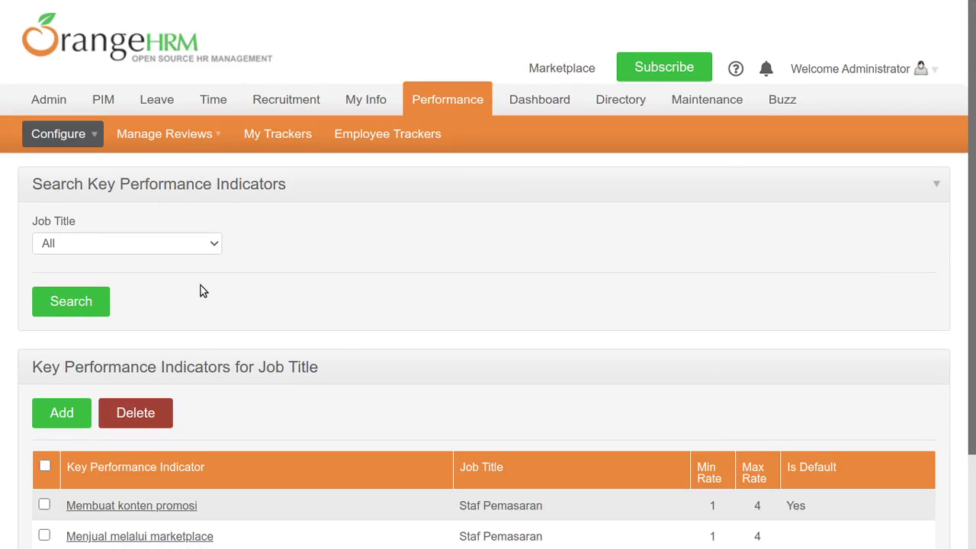
scroll(254, 390, down, 2)
scroll(260, 389, up, 2)
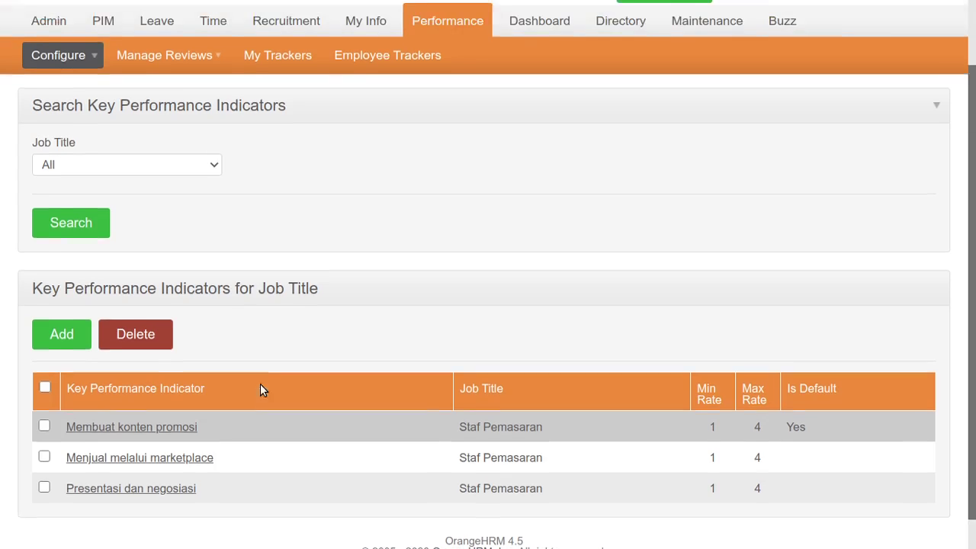
scroll(255, 390, down, 2)
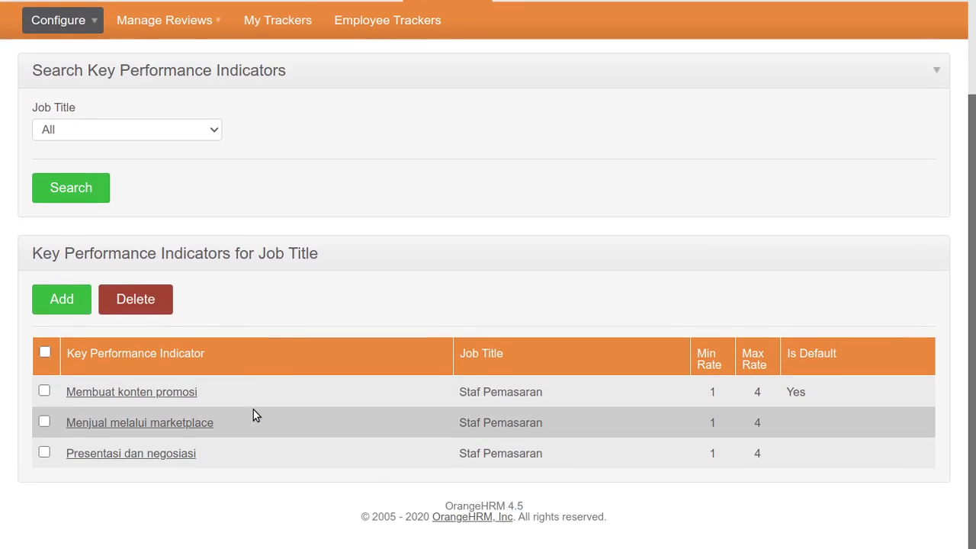
scroll(253, 410, up, 2)
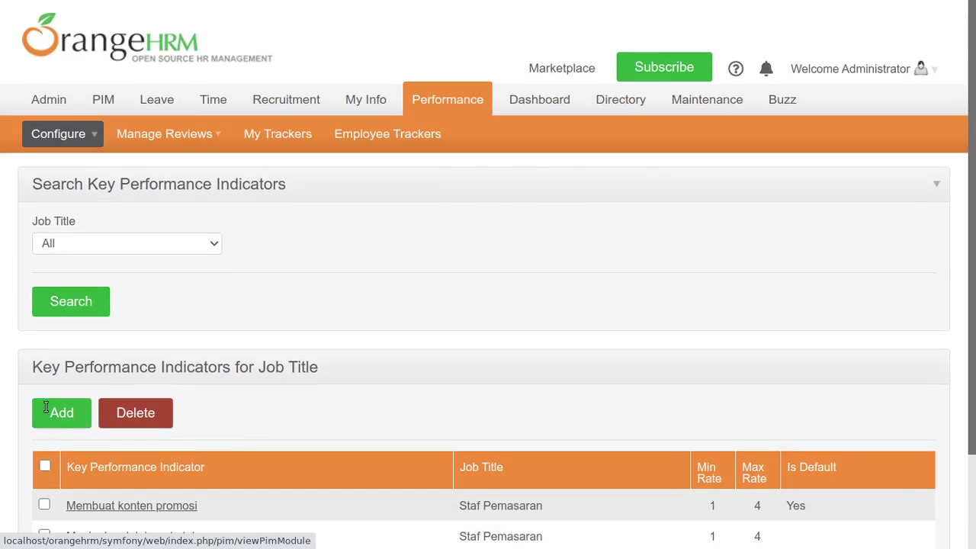
scroll(107, 457, down, 2)
scroll(97, 386, up, 2)
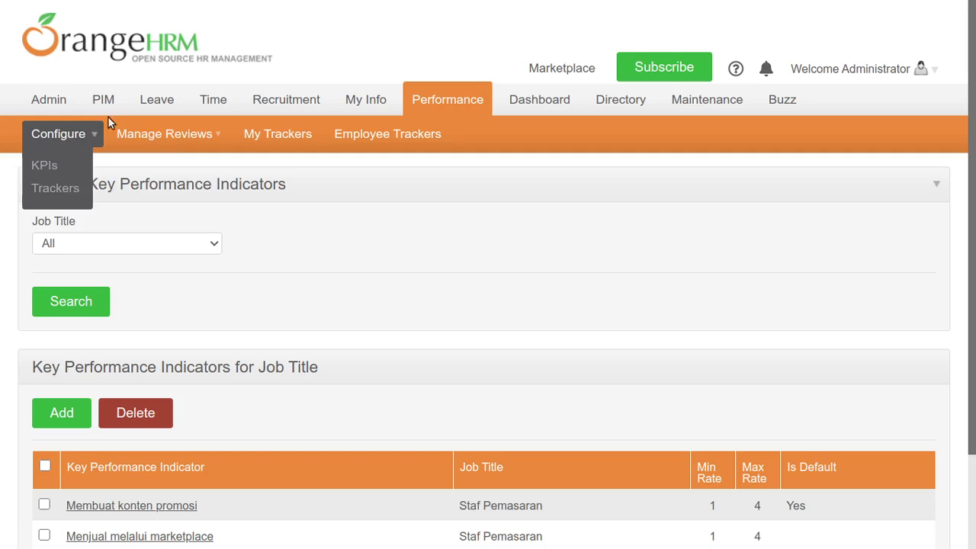
- Open the performance Review List page and examine its search filters and list of reviews
mouse_move(144, 129)
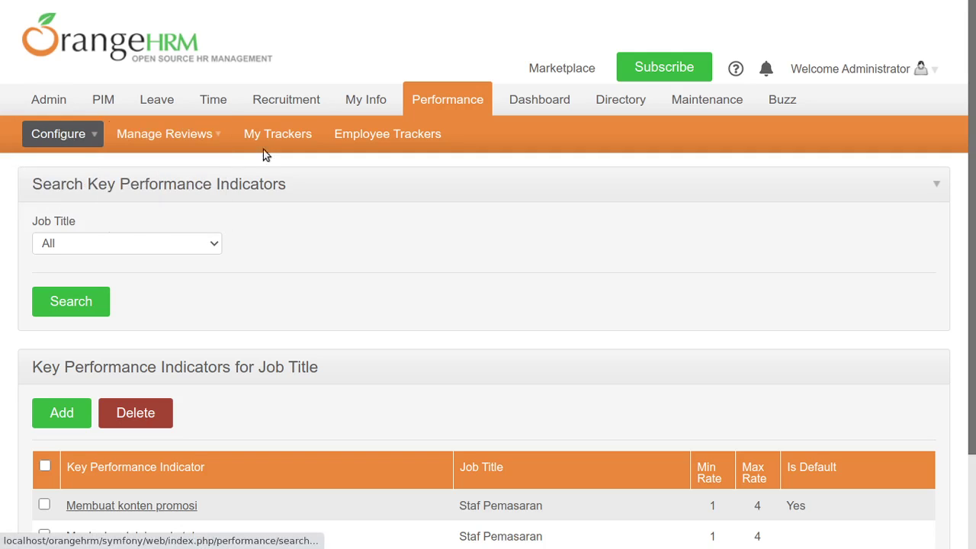
mouse_move(168, 145)
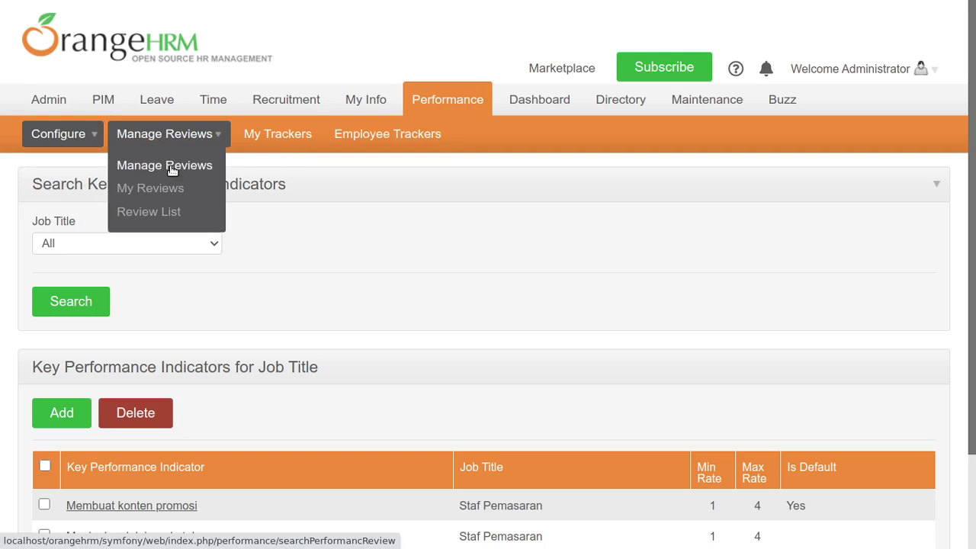
click(166, 219)
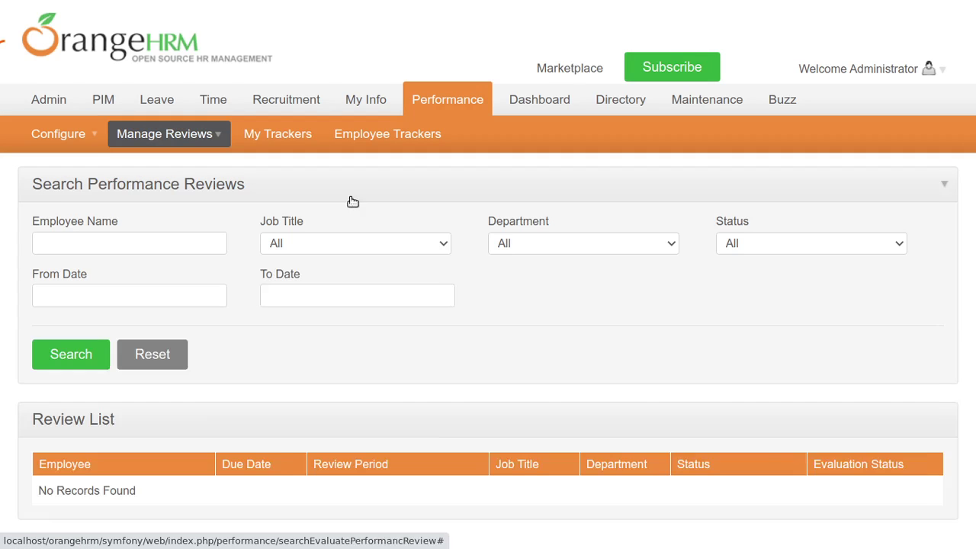
scroll(458, 366, down, 1)
scroll(471, 385, up, 1)
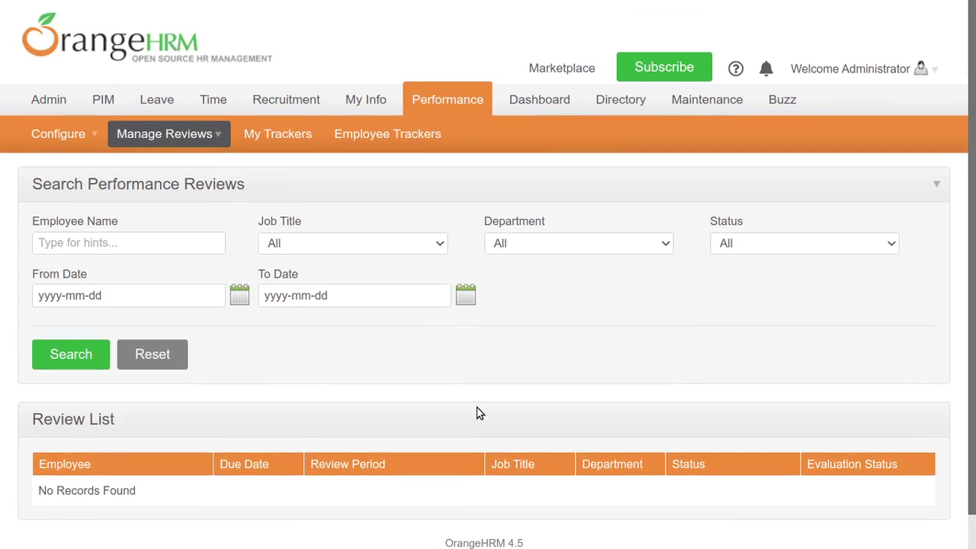
- Add a new performance review from the Manage Reviews page and choose the employee with the Staf Pemasaran job title
mouse_move(176, 145)
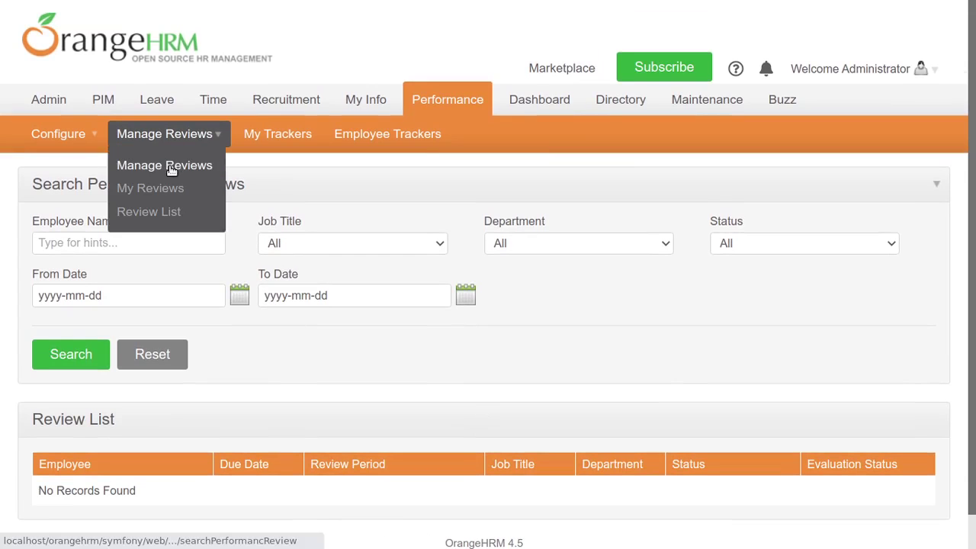
click(171, 168)
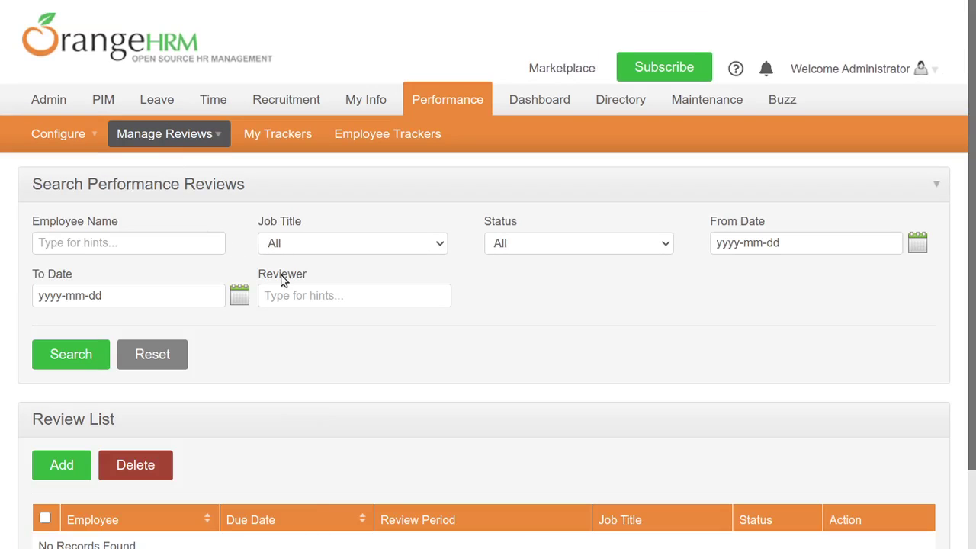
scroll(471, 303, down, 2)
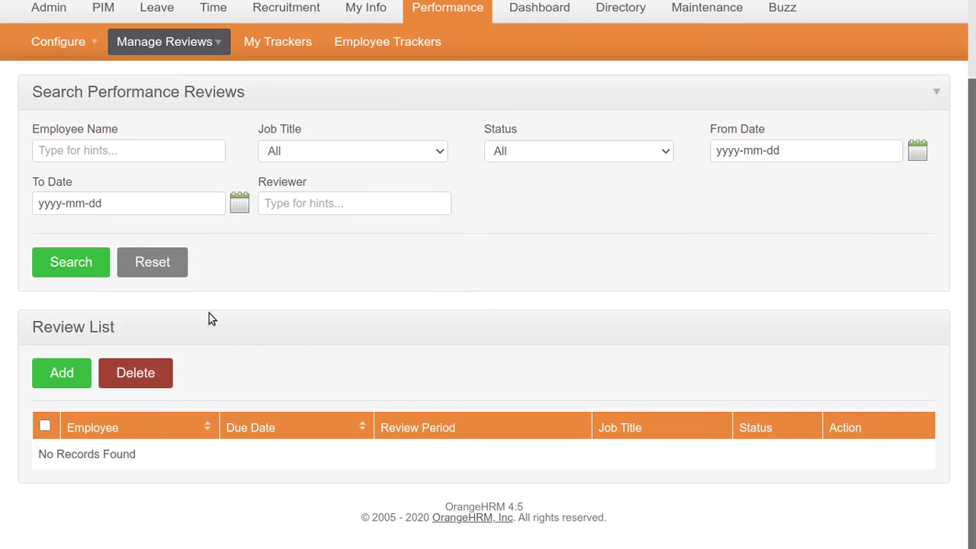
scroll(287, 408, up, 1)
scroll(287, 400, up, 2)
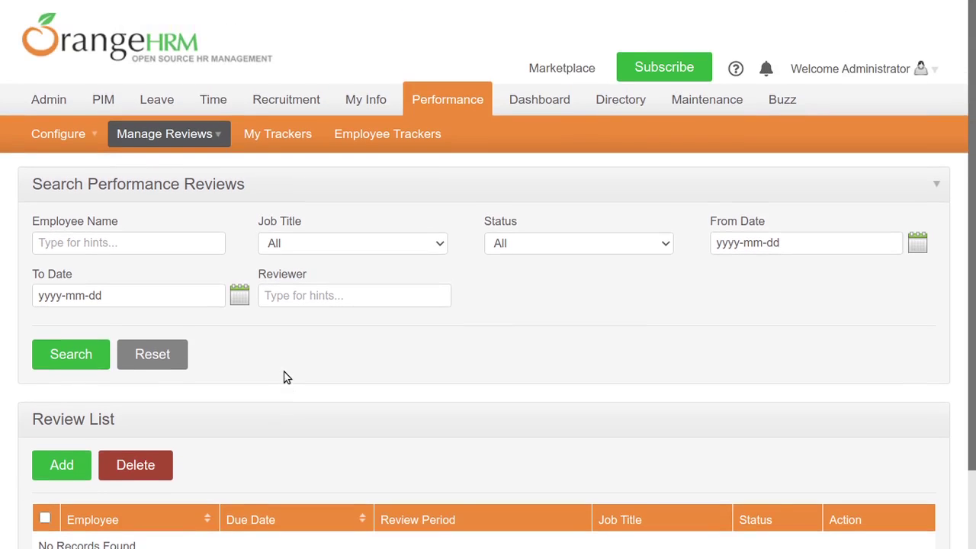
scroll(287, 378, down, 2)
click(59, 372)
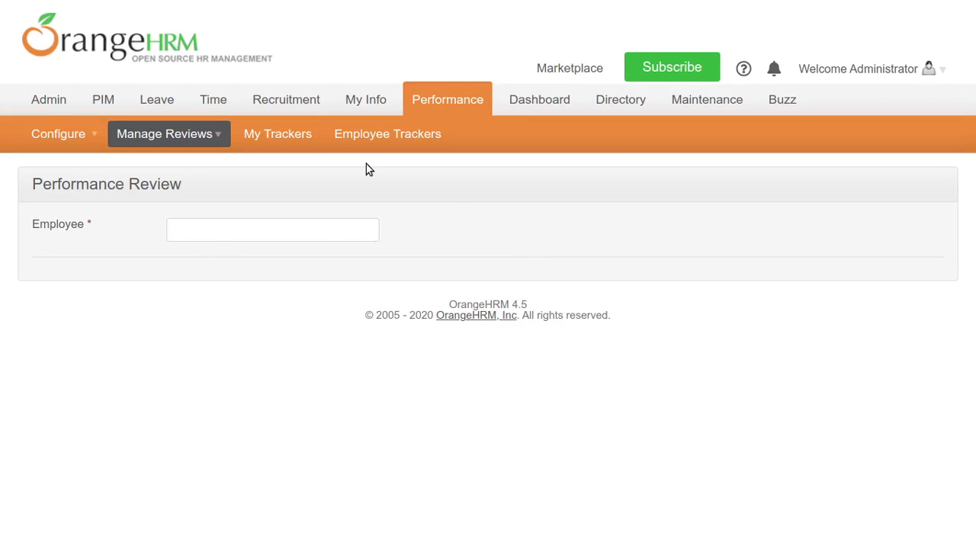
click(259, 234)
text(A)
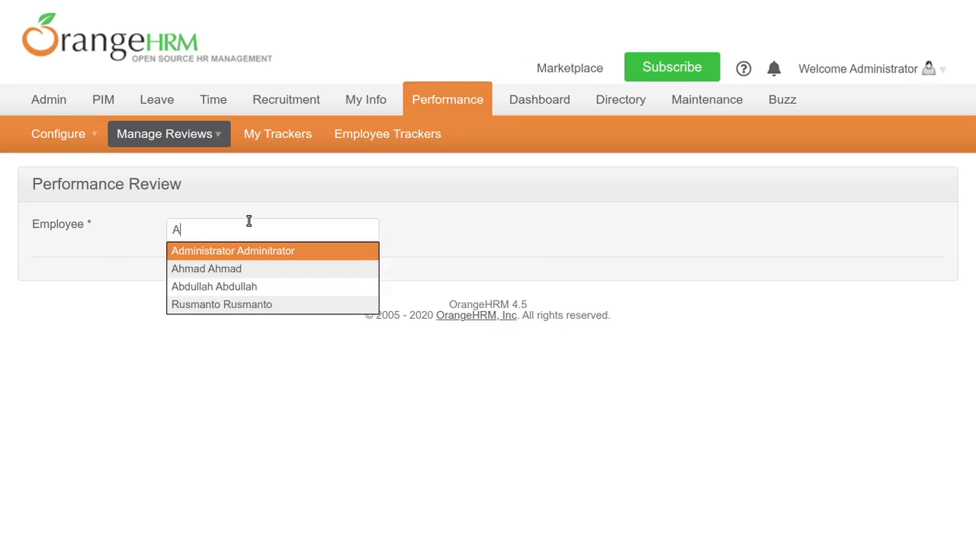
click(245, 268)
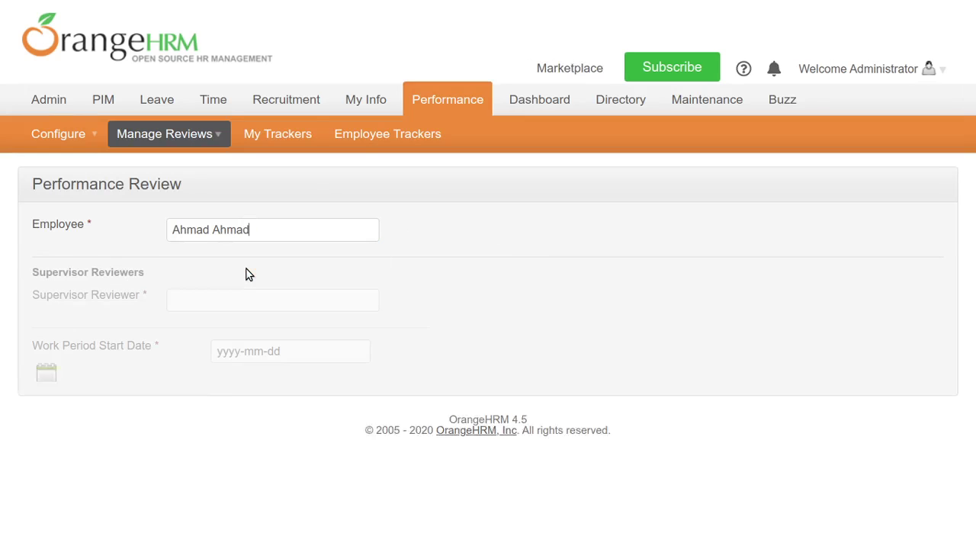
- Enter the name of the employee's supervisor as the supervisor reviewer of the performance review
scroll(444, 300, down, 1)
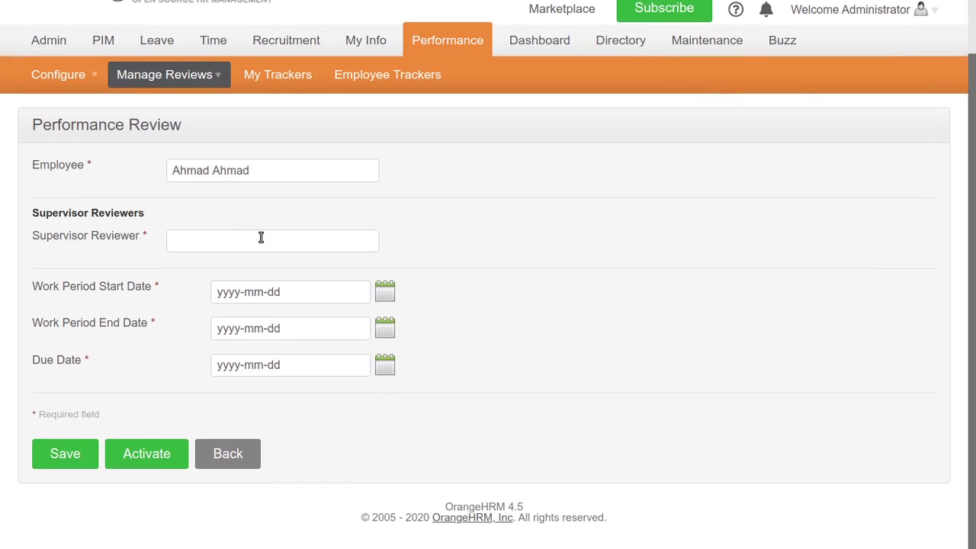
click(261, 237)
text(Ab)
click(265, 266)
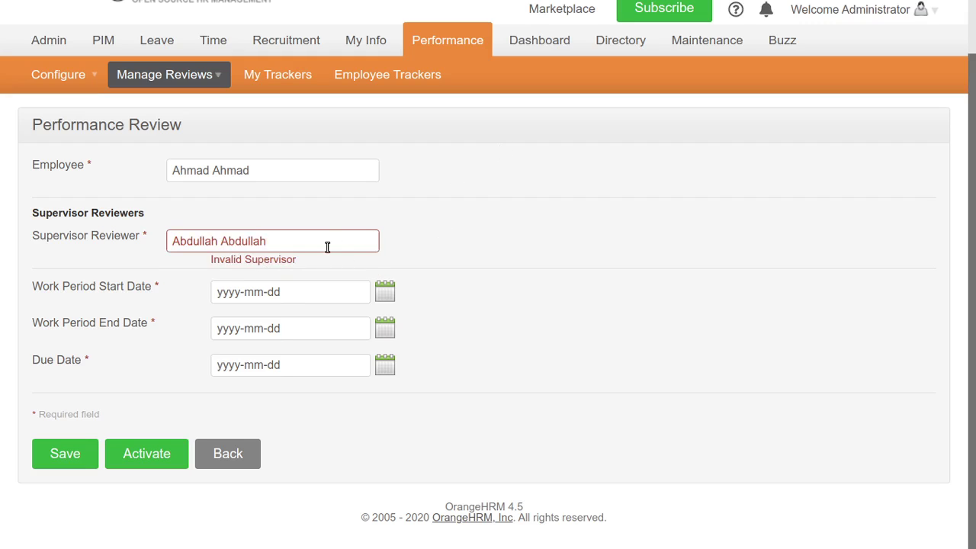
drag(333, 246, 103, 251)
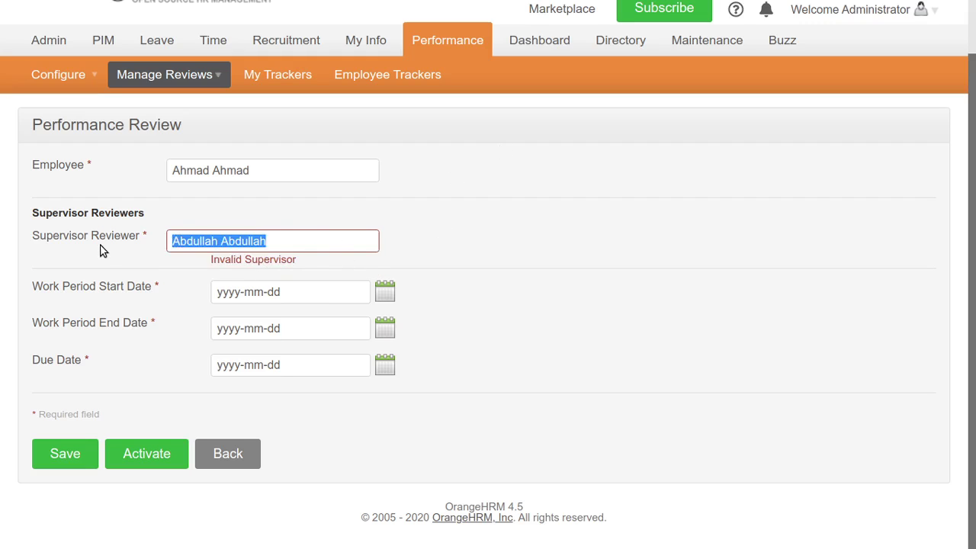
click(189, 151)
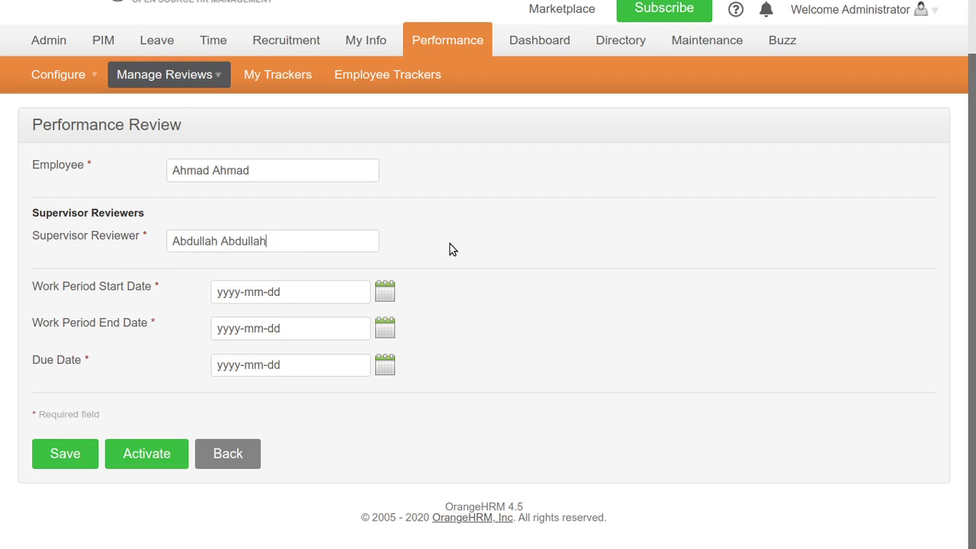
- Set the work period from 2020-12-03 to 2020-12-10 with a due date of 2020-12-10, and save the performance review
click(73, 466)
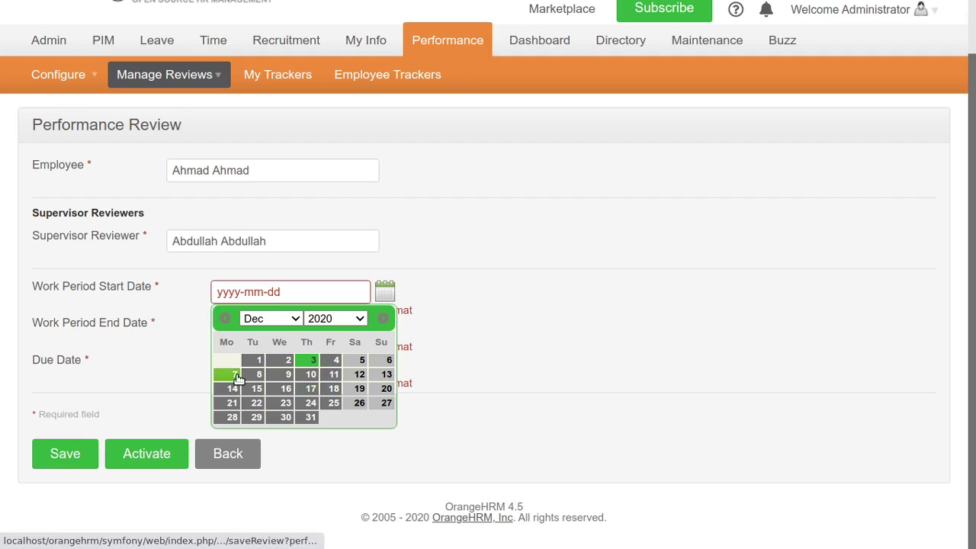
click(312, 360)
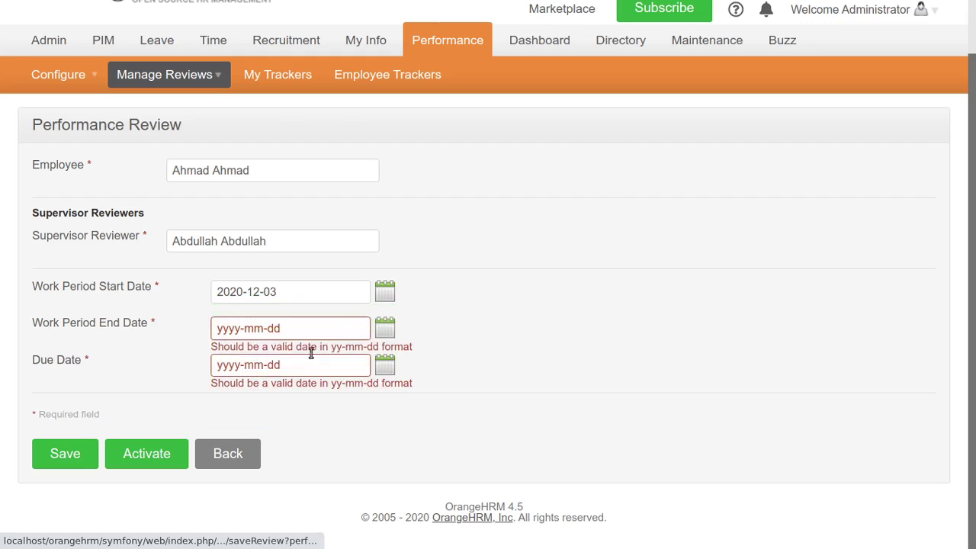
click(386, 336)
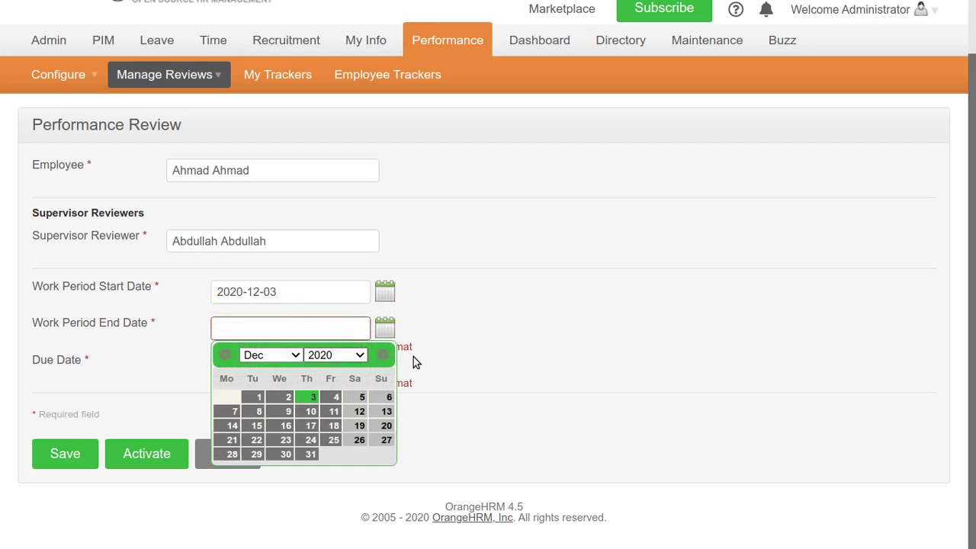
click(313, 411)
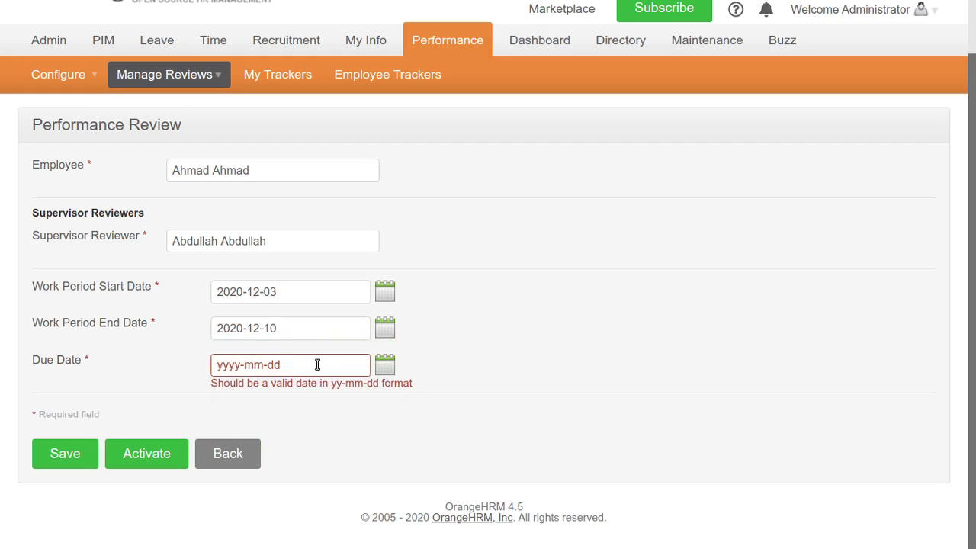
click(317, 365)
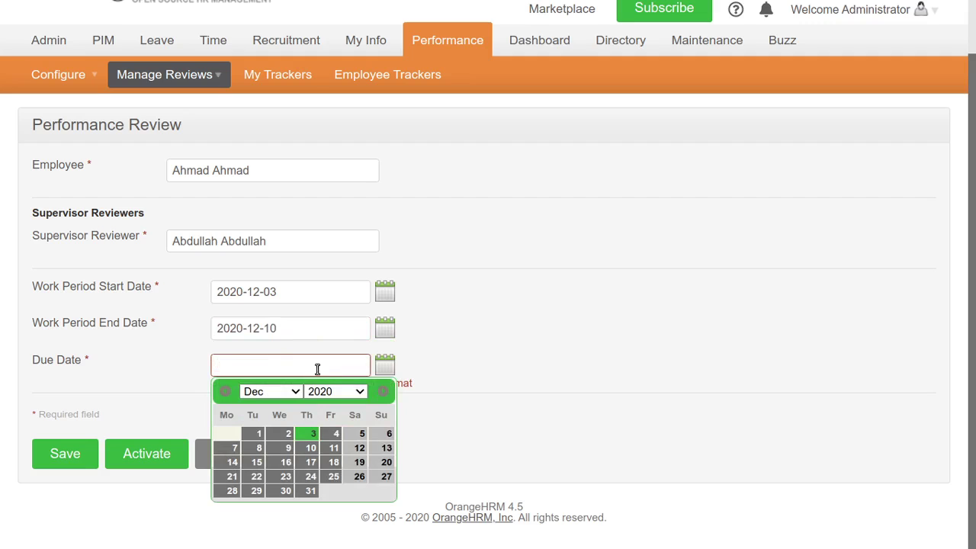
click(310, 449)
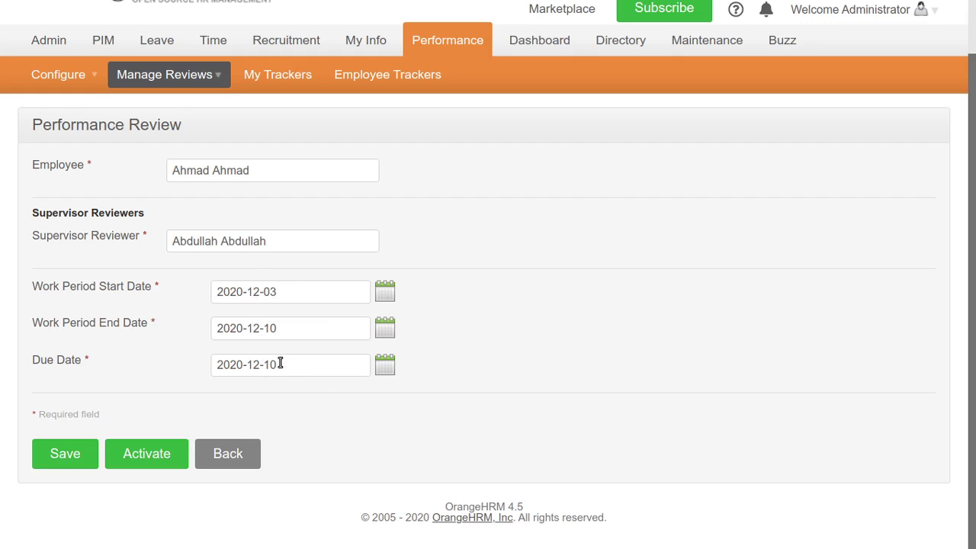
click(78, 454)
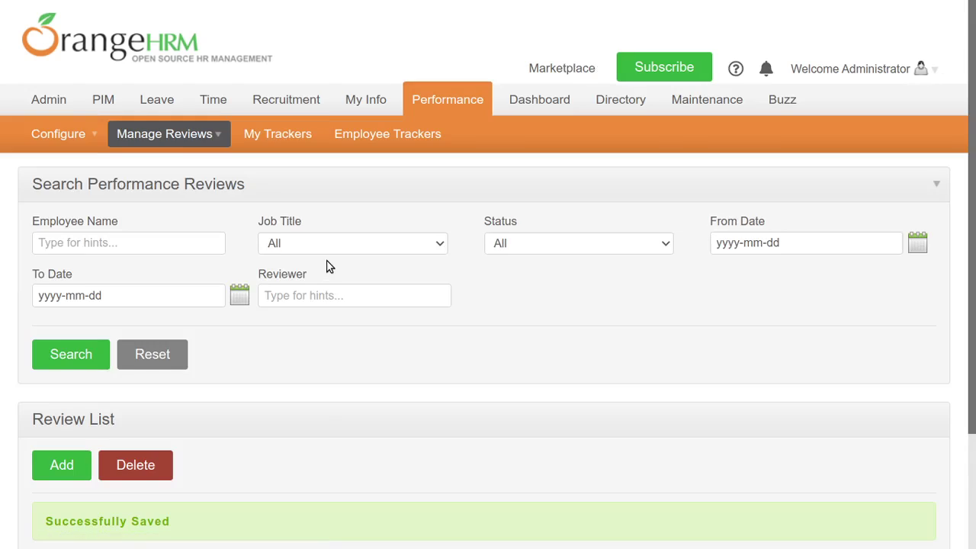
- Open the details of the saved performance review for the Staf Pemasaran employee and activate it
scroll(328, 275, down, 2)
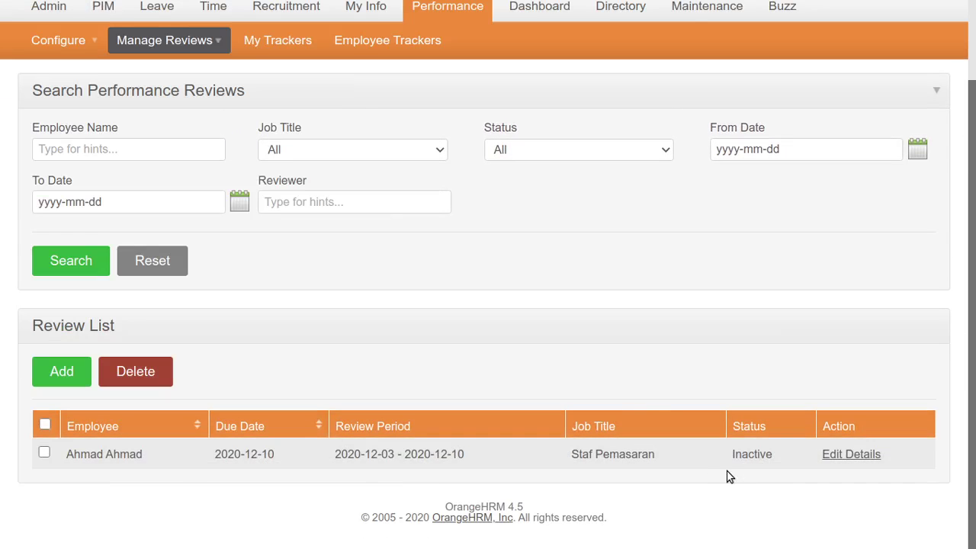
click(866, 456)
scroll(453, 342, down, 1)
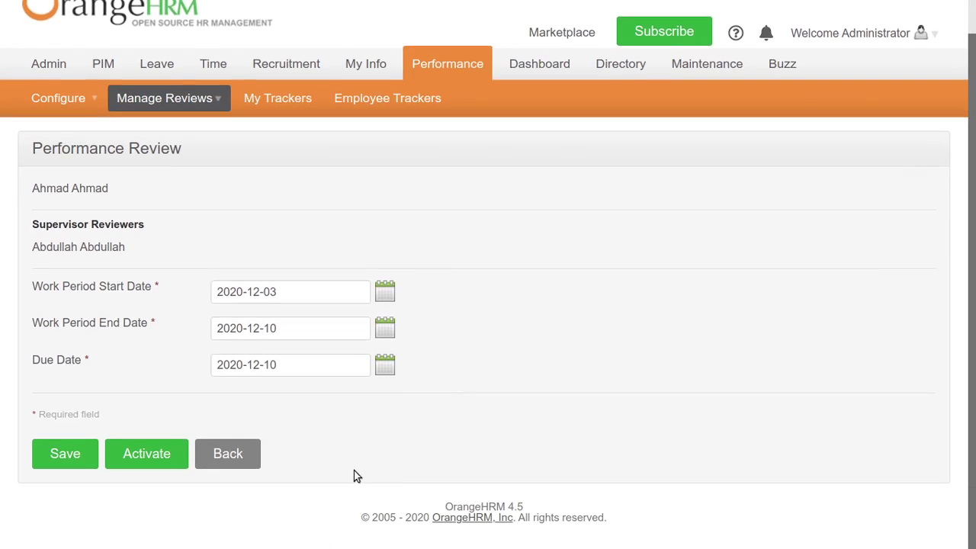
click(140, 465)
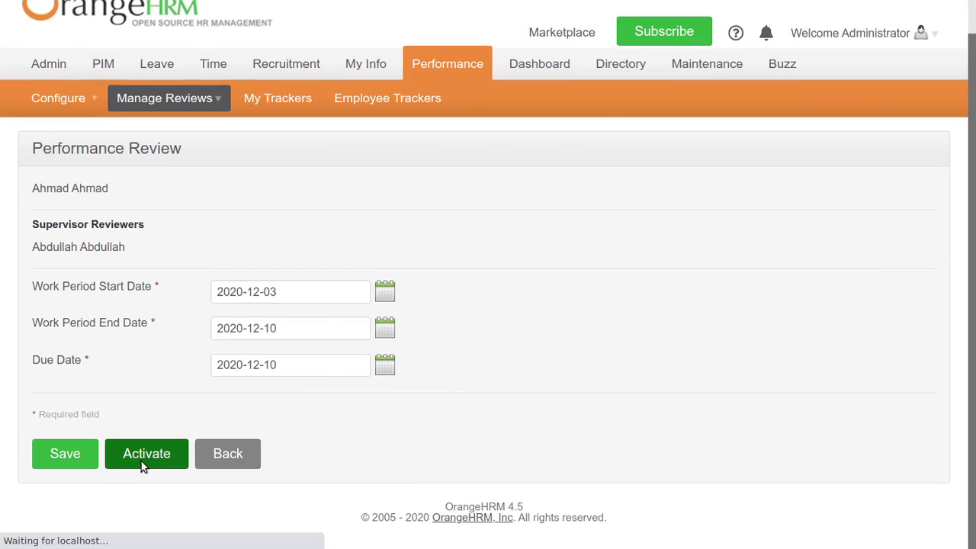
scroll(244, 393, down, 2)
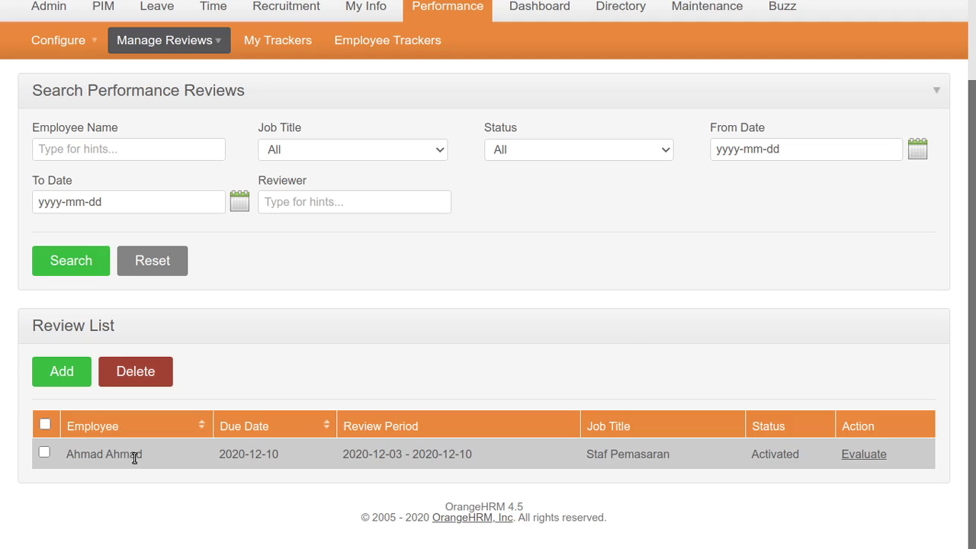
- Log out of the administrator account
scroll(629, 336, up, 2)
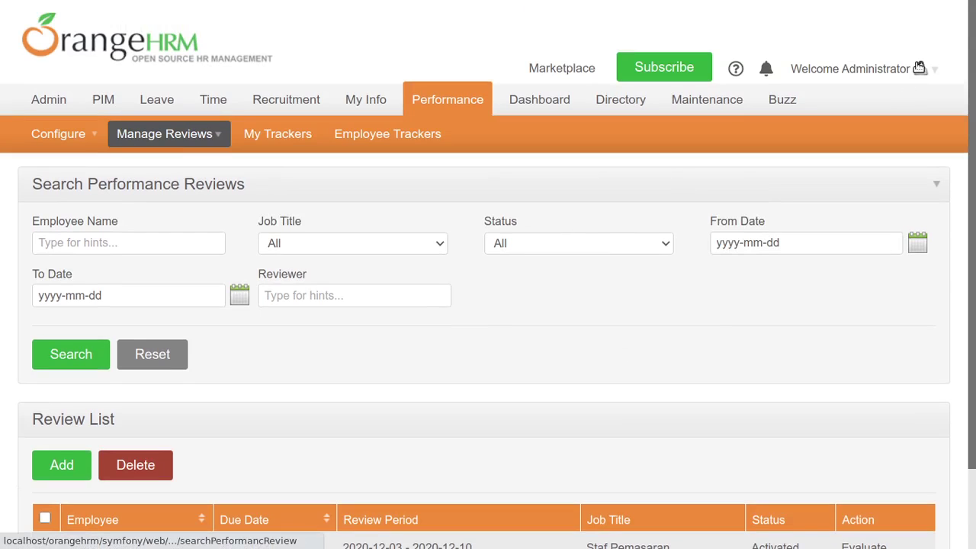
click(850, 68)
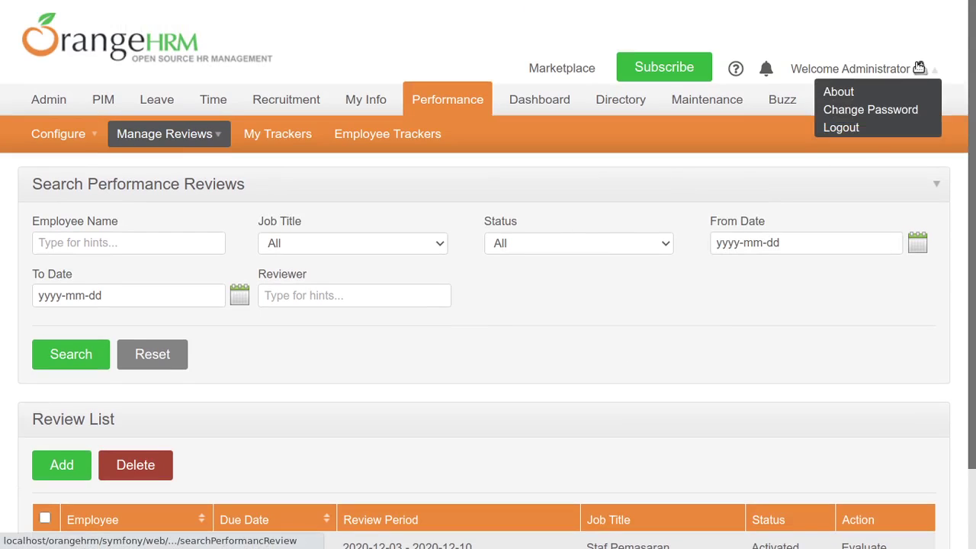
click(844, 129)
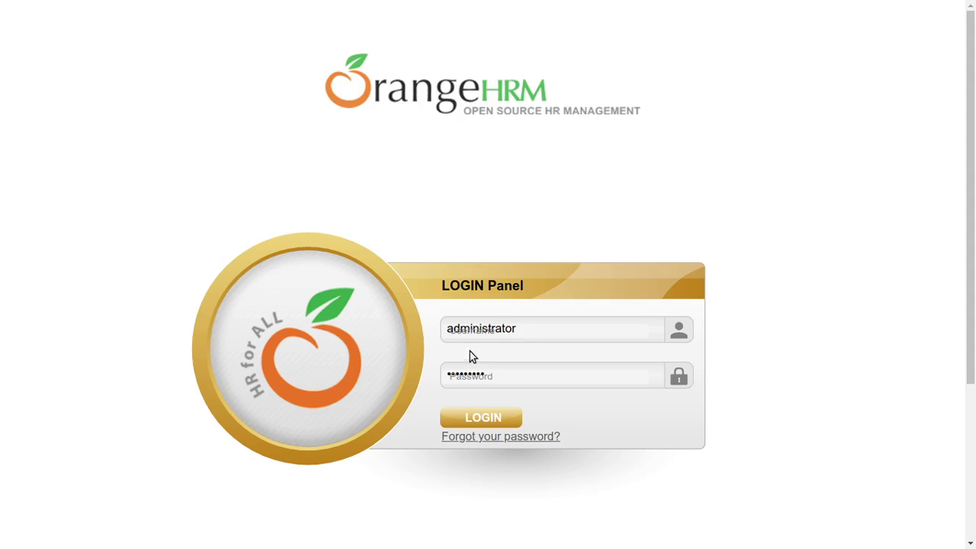
- Log in as the reviewed employee with the saved username and password, and dismiss the browser's password warning
double_click(539, 328)
text(a)
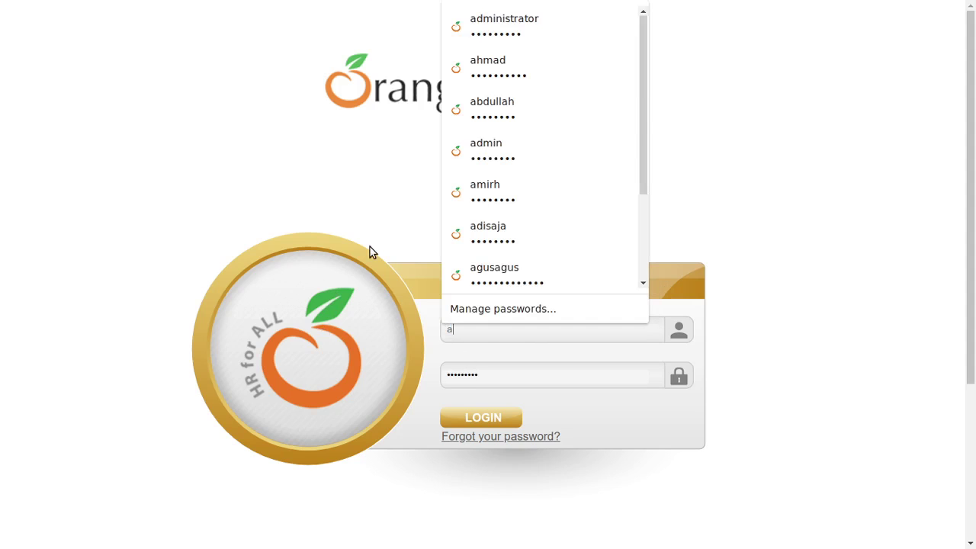
text(han)
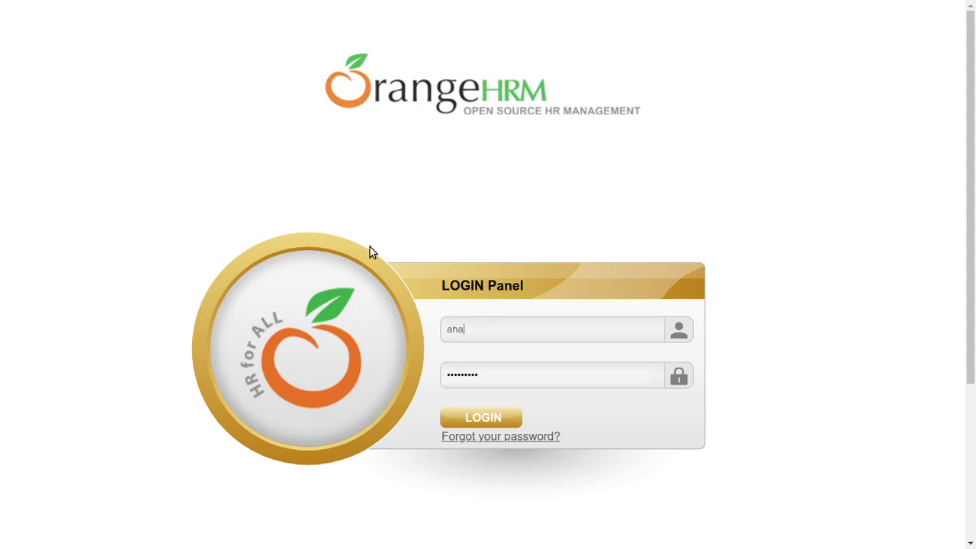
key(BackSpace)
click(575, 367)
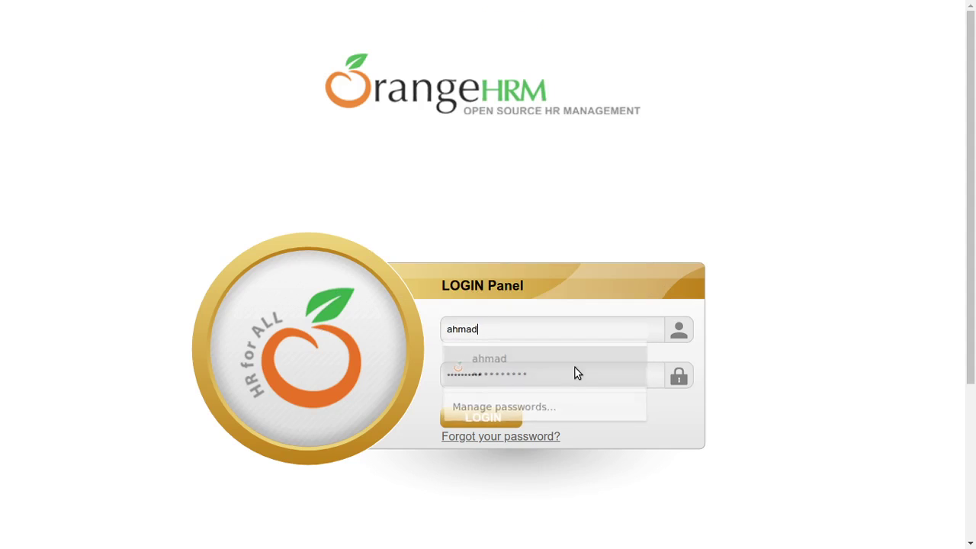
click(482, 420)
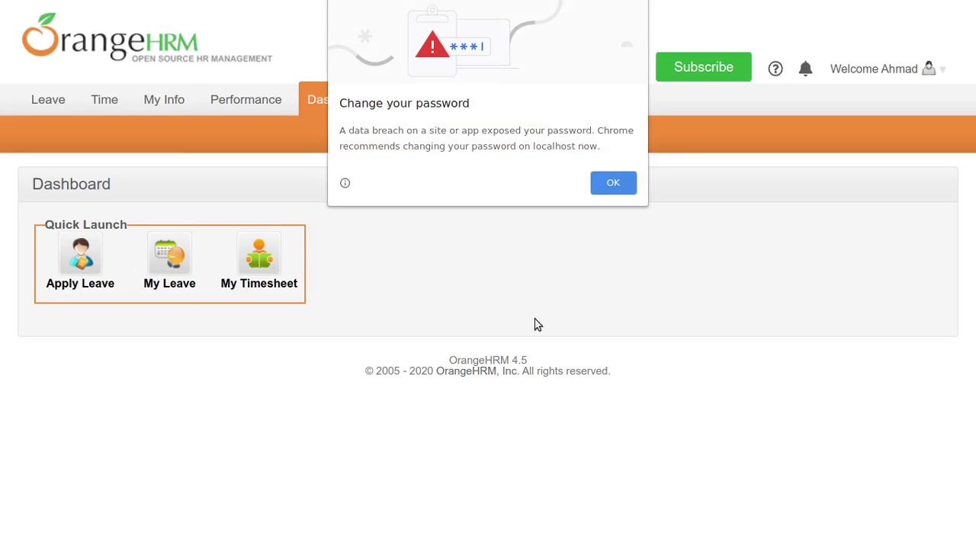
click(604, 186)
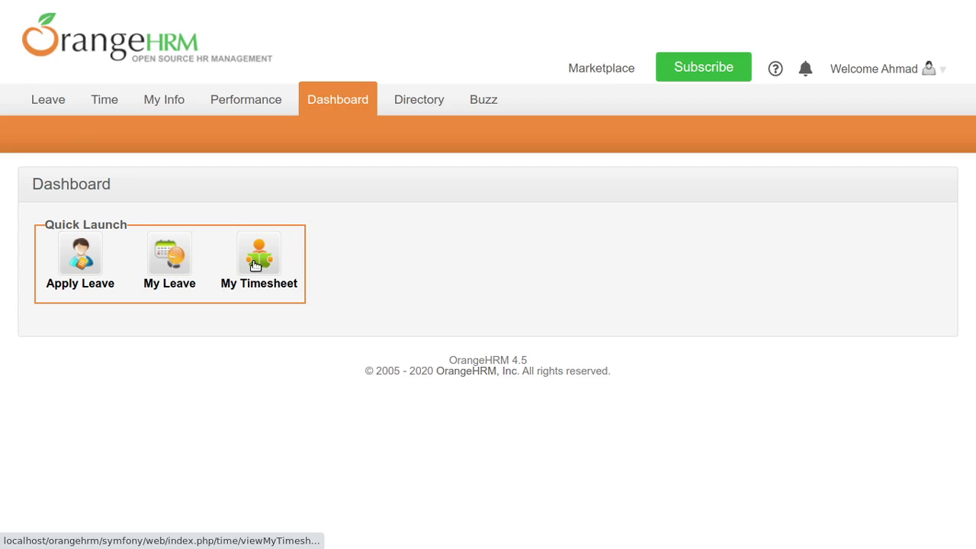
mouse_move(221, 100)
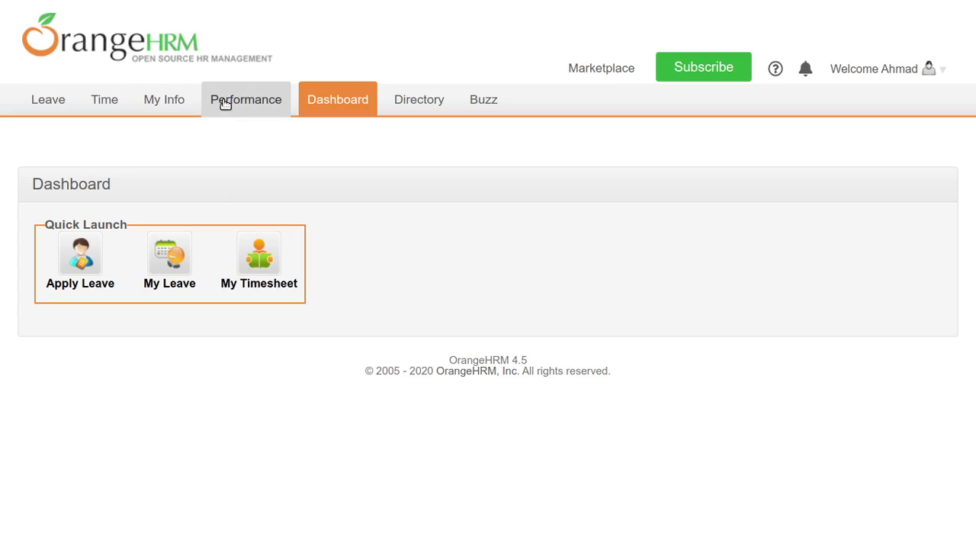
- Open the employee's own activated performance review for the period 2020-12-03 to 2020-12-10 from My Reviews
mouse_move(96, 137)
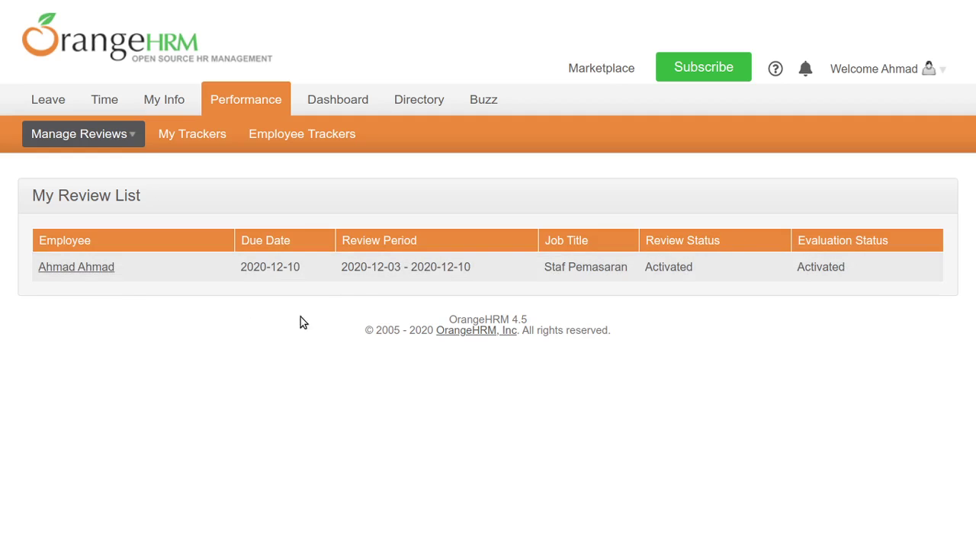
click(95, 271)
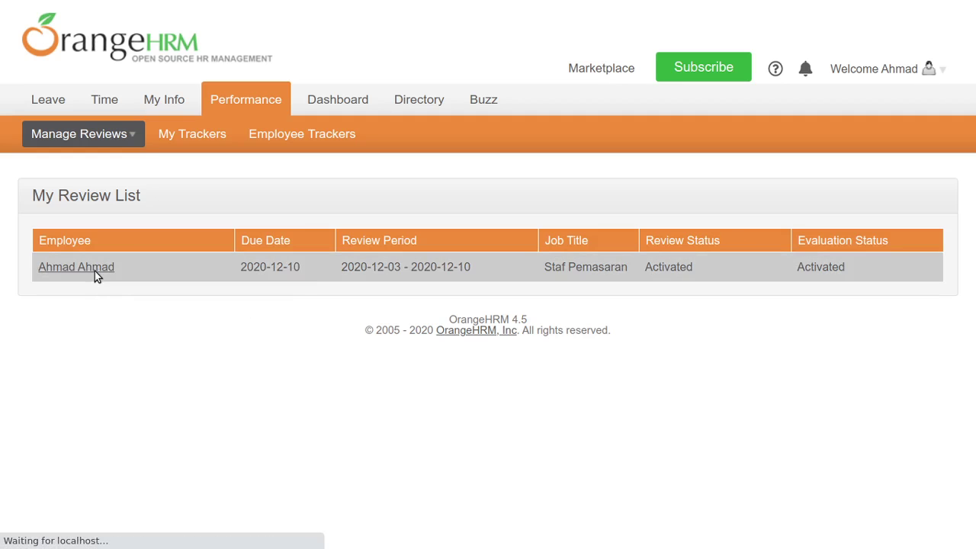
- Rate Membuat konten promosi 3, Menjual melalui marketplace 4 and Presentasi dan negosiasi 3 in the employee evaluation, and save it
scroll(456, 244, down, 3)
scroll(454, 244, down, 3)
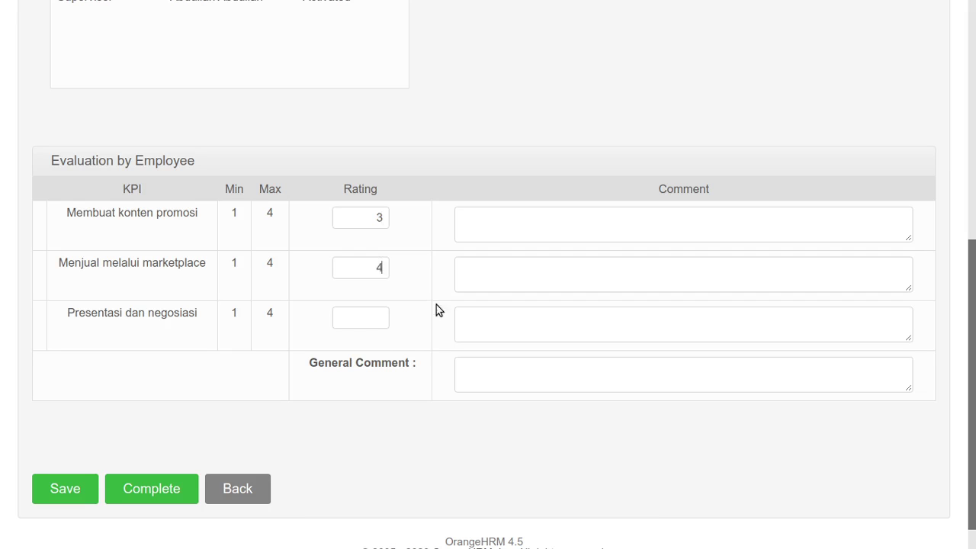
click(378, 315)
click(501, 226)
click(622, 263)
click(606, 327)
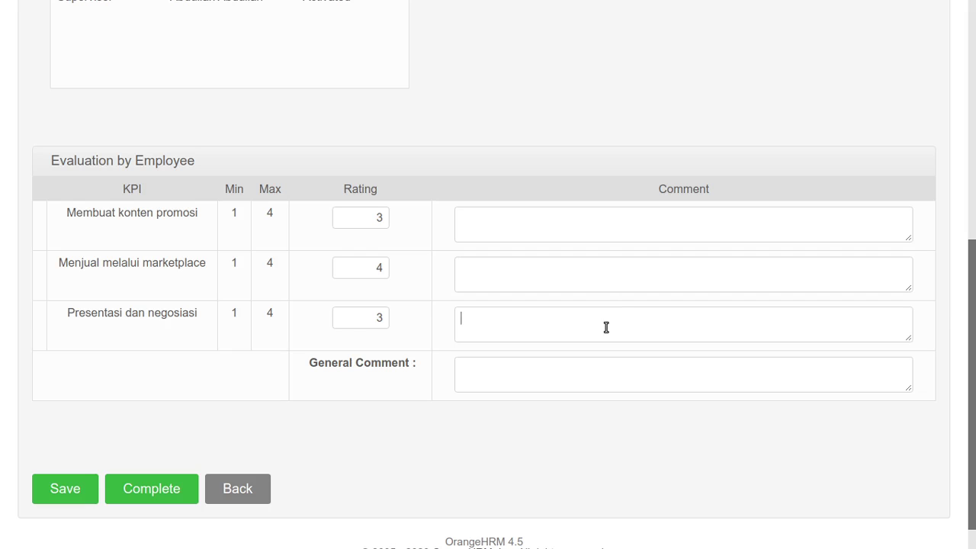
click(576, 228)
click(79, 492)
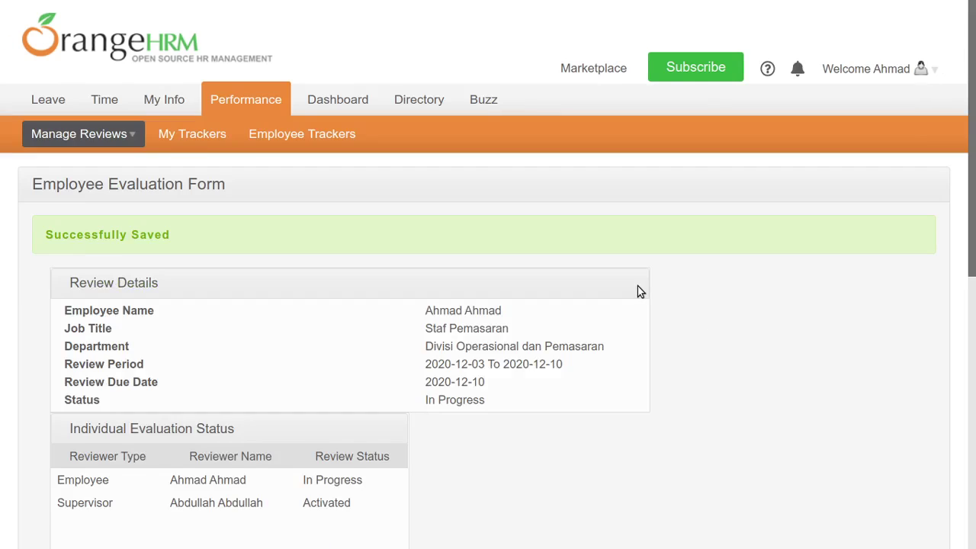
- Mark the employee's self-evaluation as complete and confirm making it read-only
scroll(641, 354, down, 6)
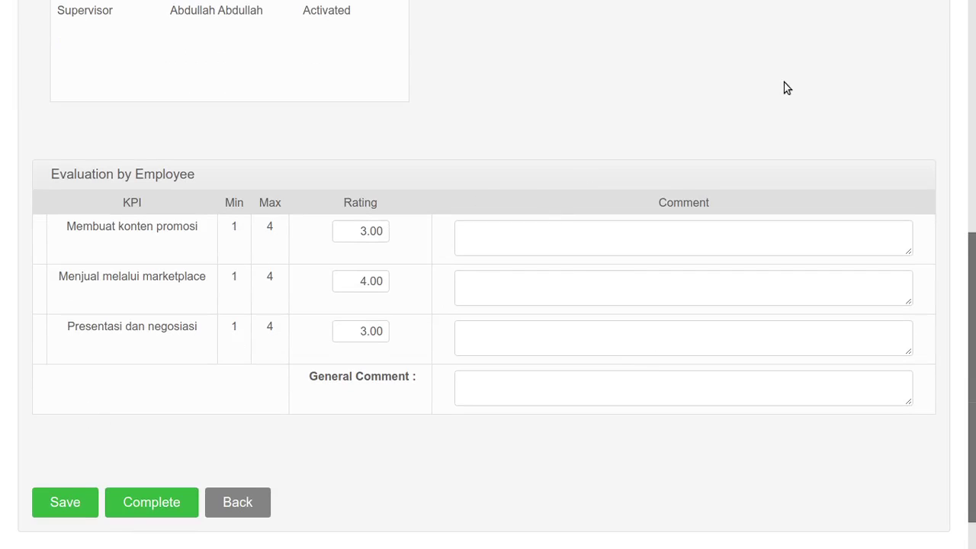
click(165, 502)
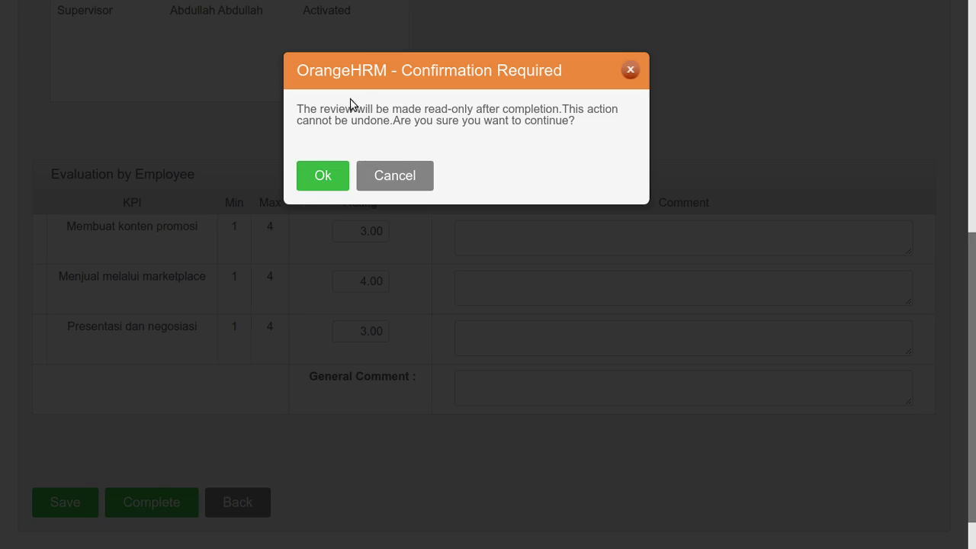
click(331, 178)
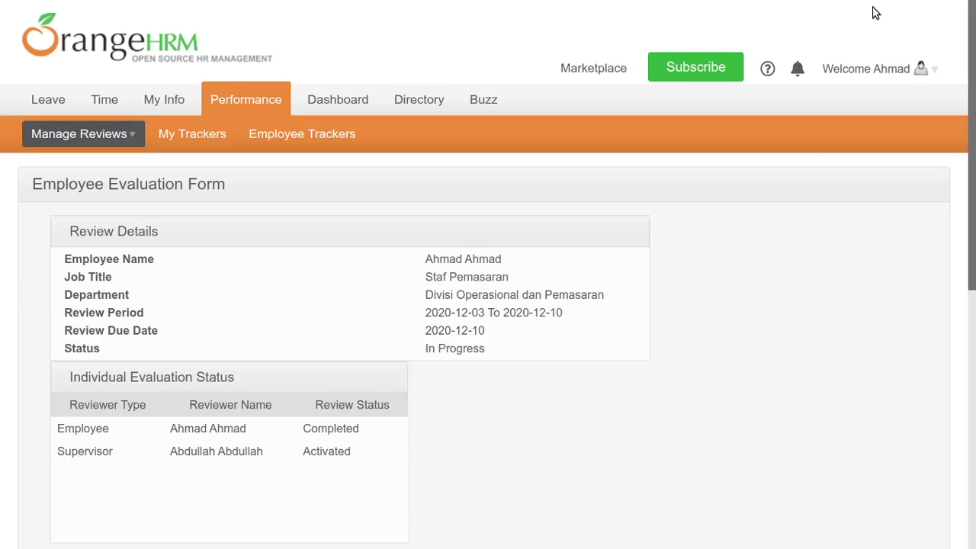
- Log out of the employee account and log in as the supervisor with the saved username and password
click(896, 68)
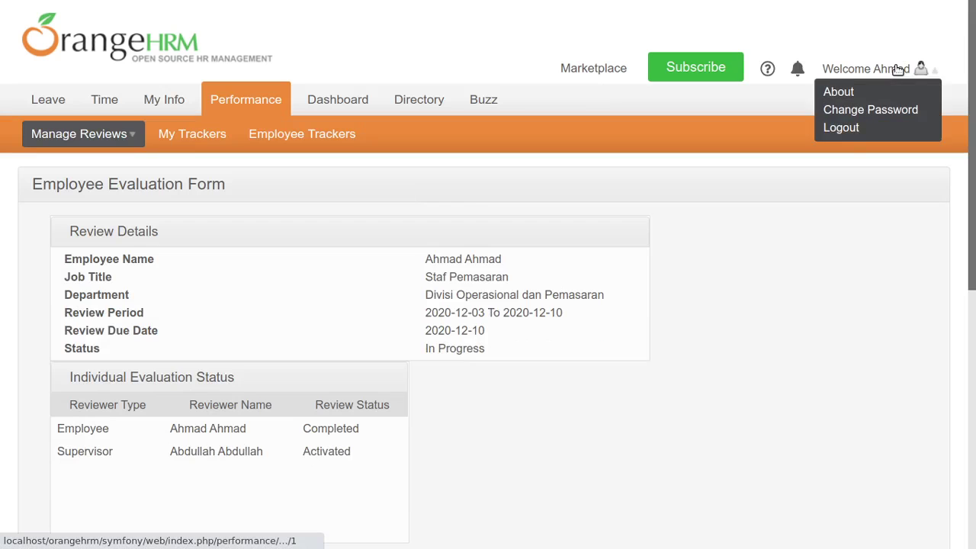
click(842, 129)
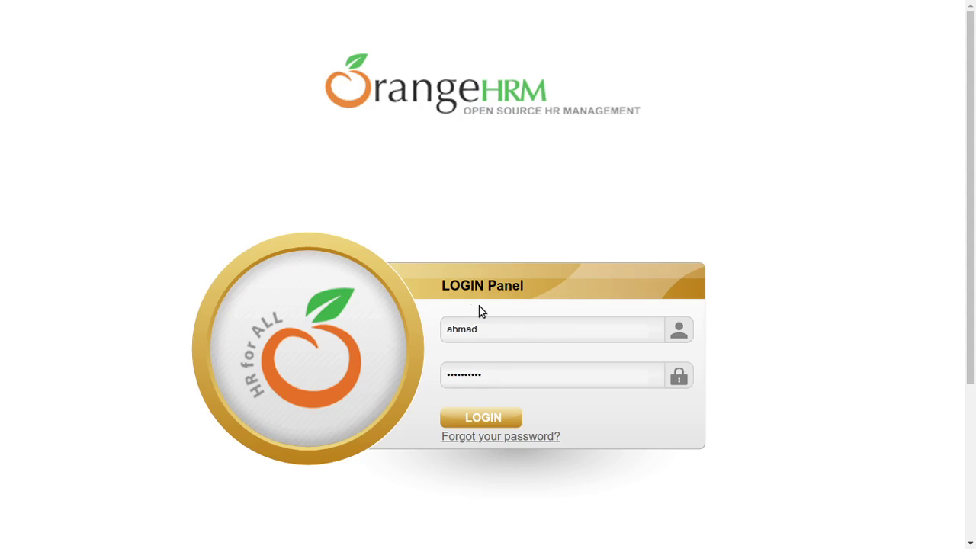
click(468, 335)
double_click(468, 336)
text(a)
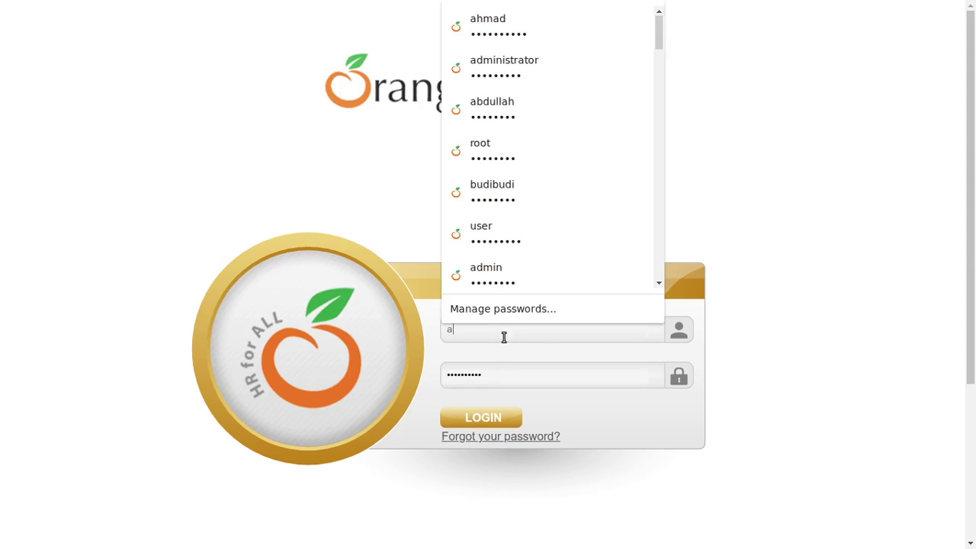
text(bdullah)
click(510, 364)
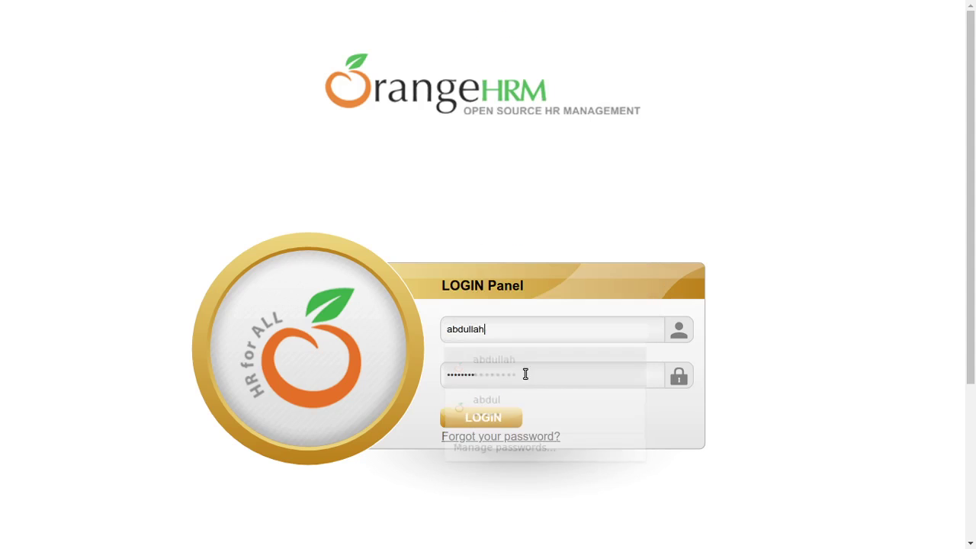
click(501, 418)
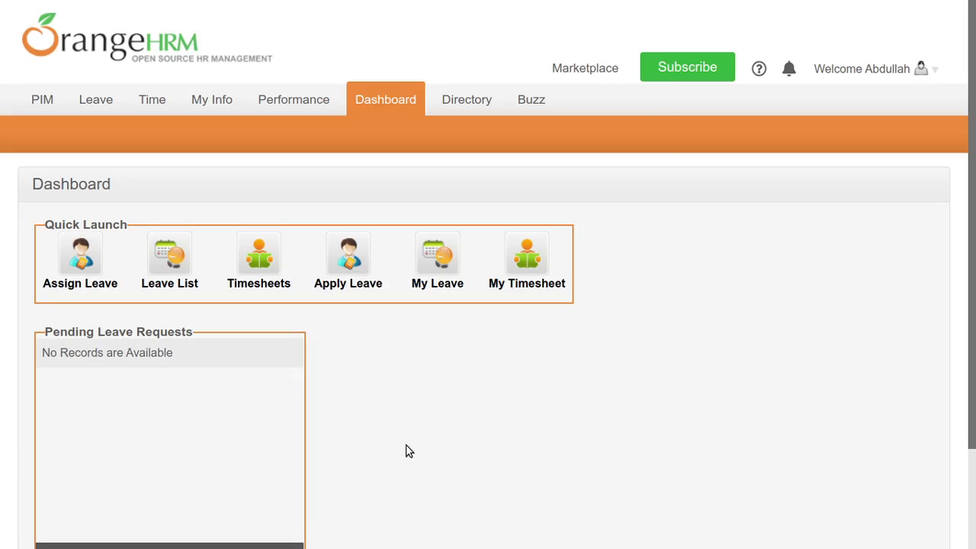
click(606, 187)
- Open the supervisor's Review List and start evaluating the Staf Pemasaran employee's review
mouse_move(303, 109)
mouse_move(292, 92)
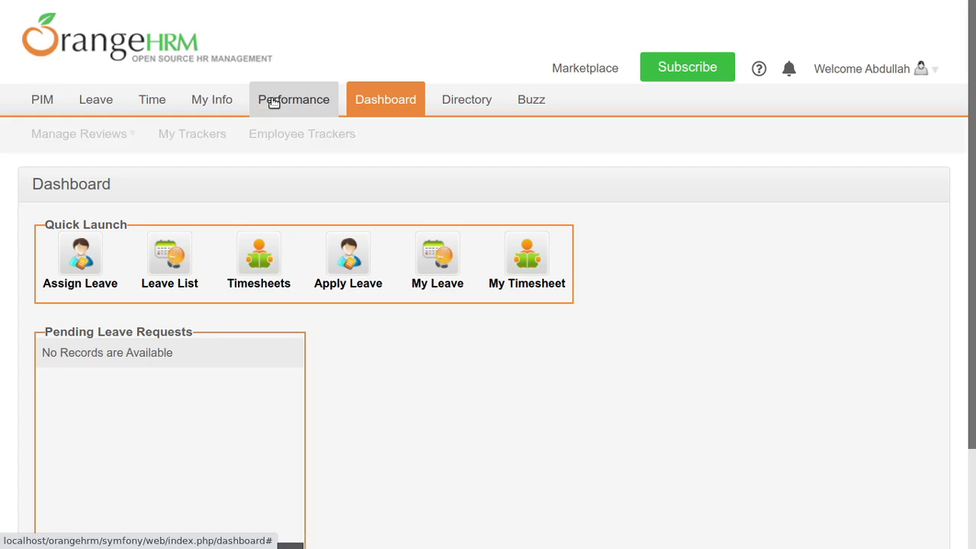
mouse_move(122, 139)
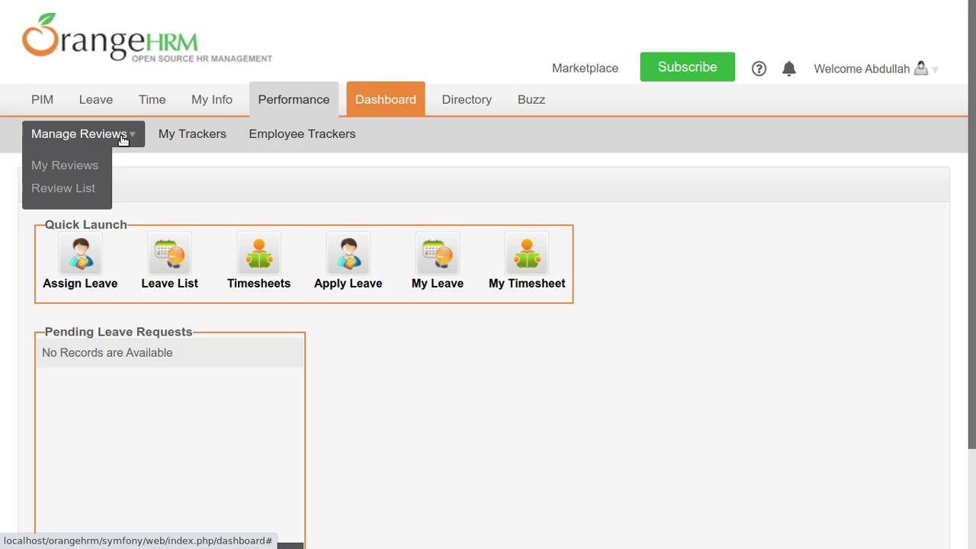
click(84, 191)
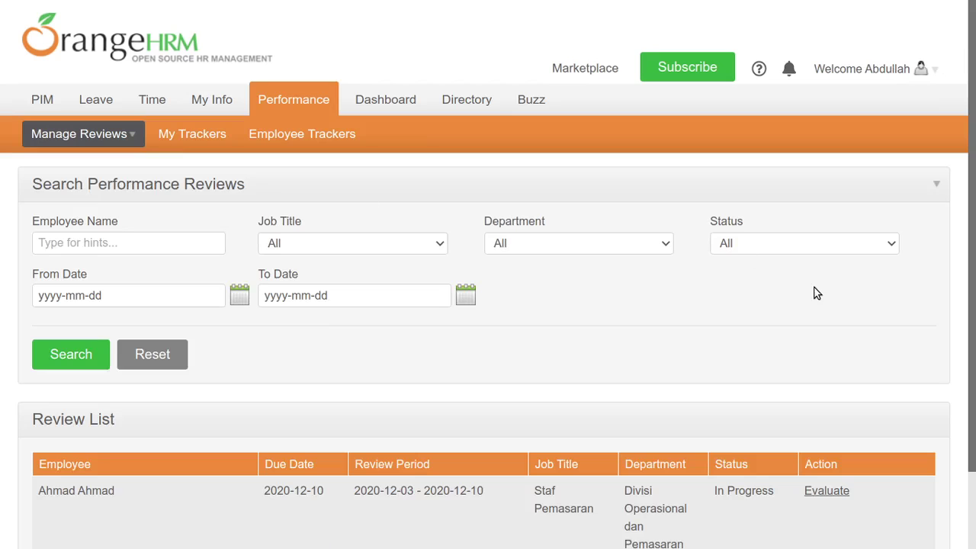
drag(973, 283, 974, 477)
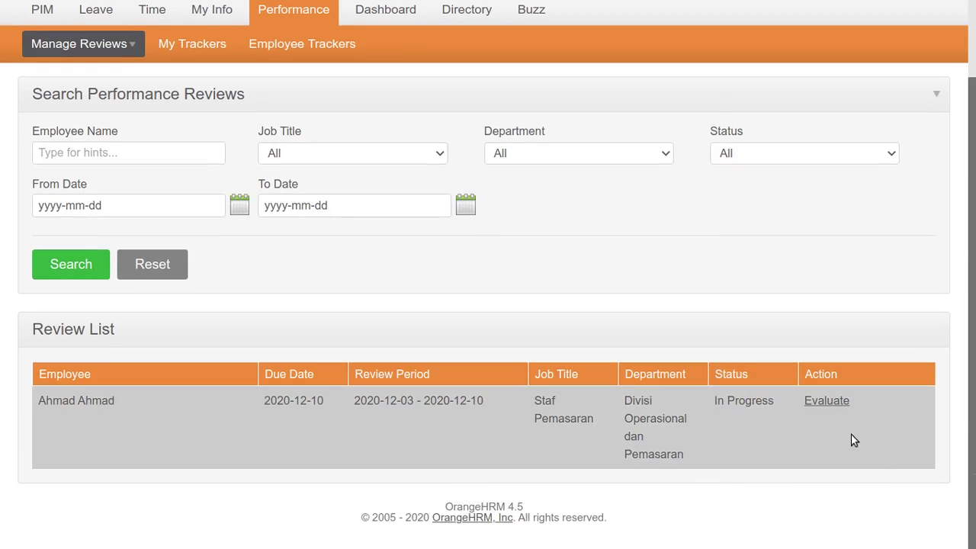
click(825, 402)
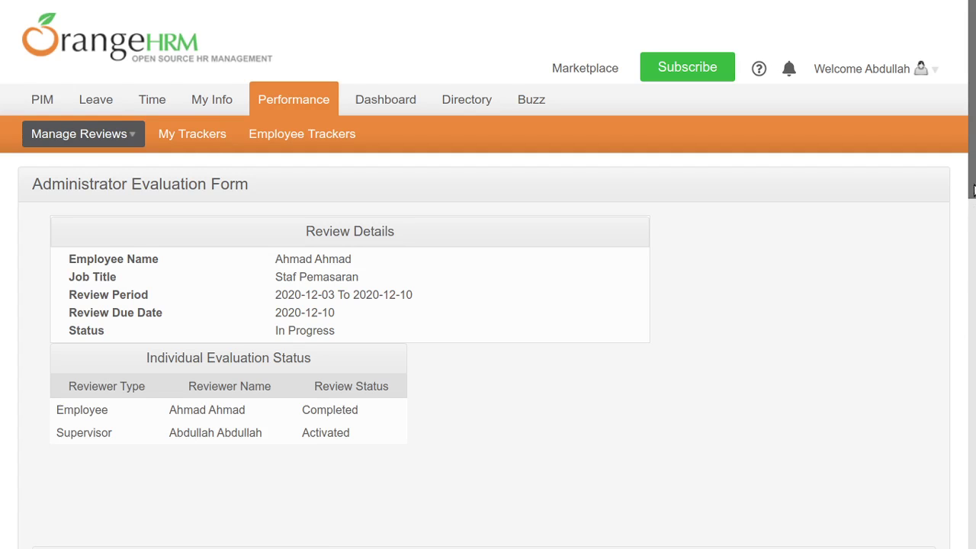
- In the supervisor evaluation, rate Membuat konten promosi 4, Menjual melalui marketplace 4 and Presentasi dan negosiasi 3
drag(973, 184, 973, 347)
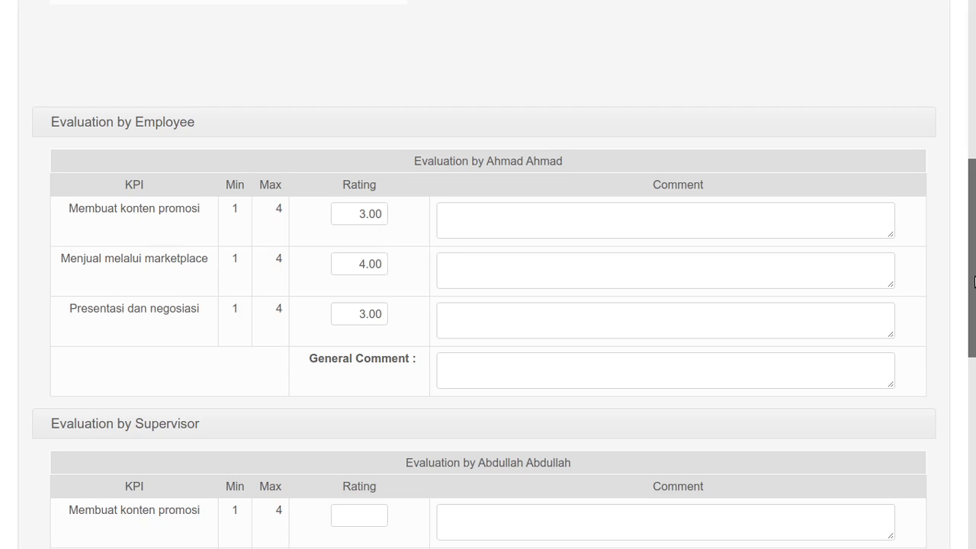
drag(973, 280, 945, 226)
scroll(946, 226, down, 1)
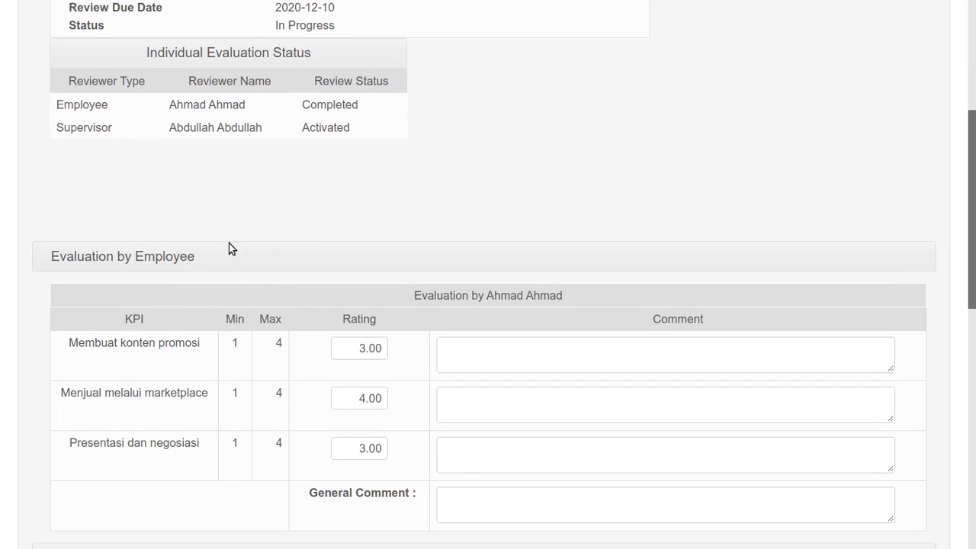
drag(974, 172, 974, 338)
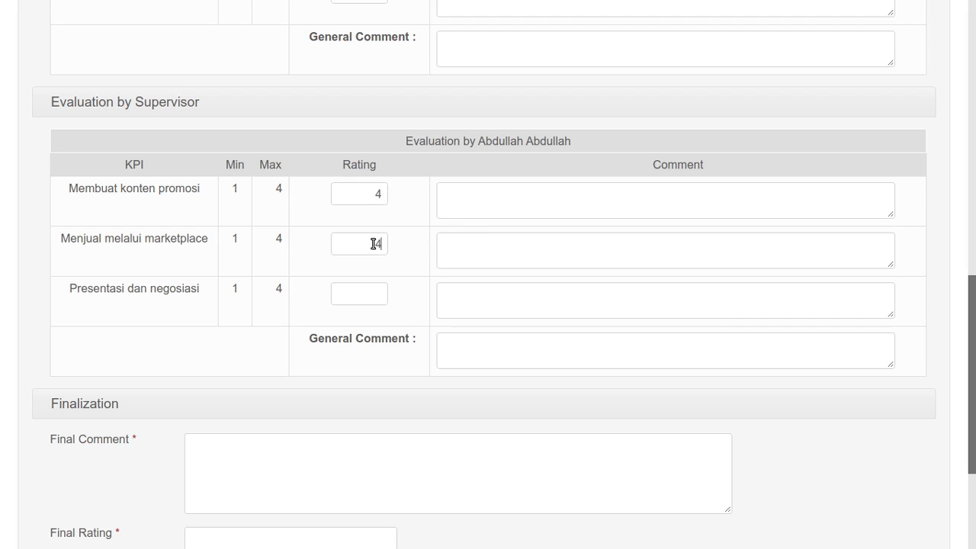
click(382, 286)
text(3)
- Enter "Sudah lebih bagus." as the supervisor's comment for the Membuat konten promosi KPI
click(505, 212)
text(Anda )
text(leb)
text(sudah bagus.)
click(469, 197)
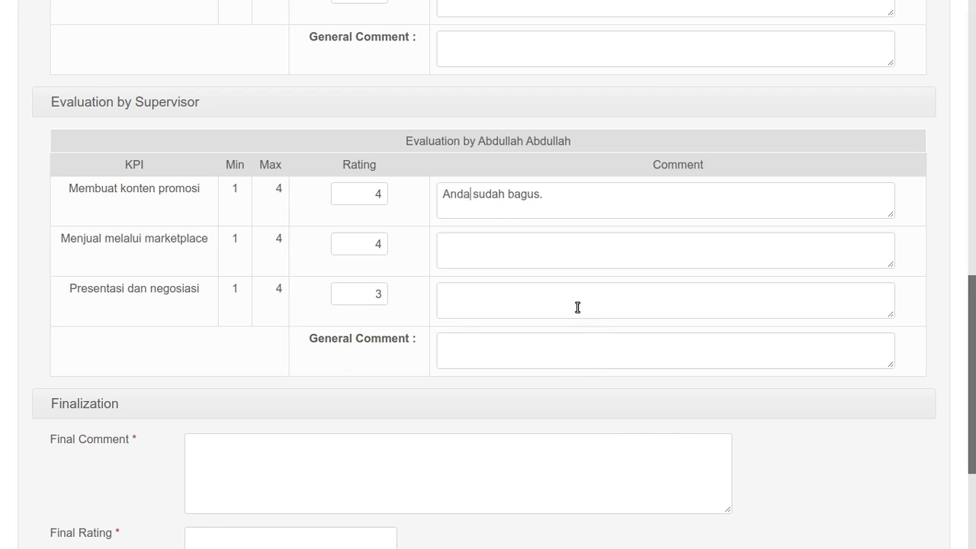
key(Delete)
key(BackSpace)
key(BackSpace)
key(BackSpace)
key(BackSpace)
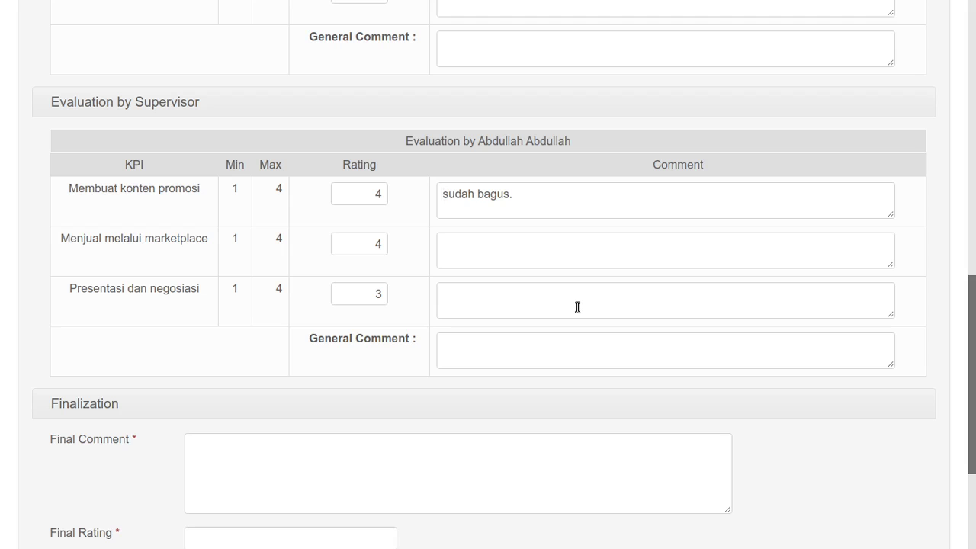
key(Delete)
text(Sudah lebih)
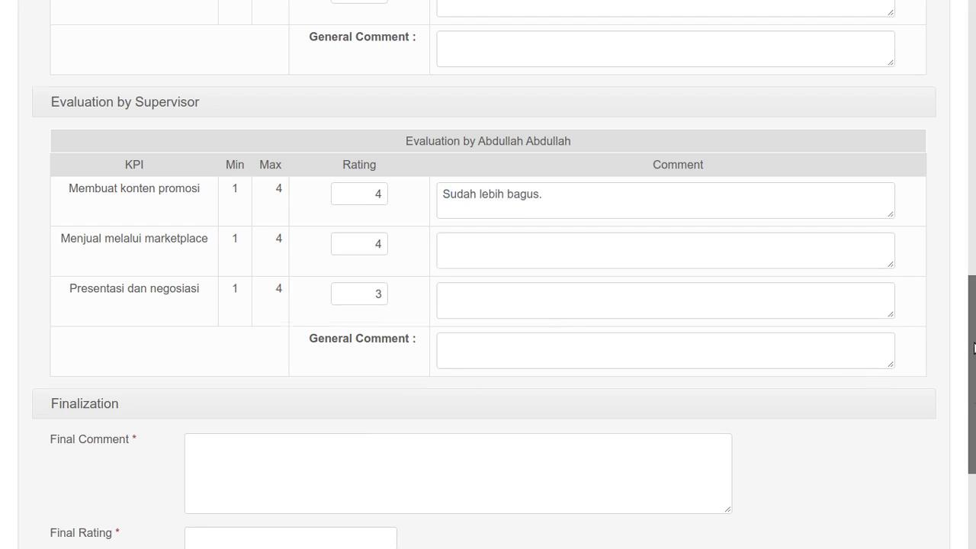
- Finalize with the comment "Kontrak diperpanjang.", final rating 4 and completed date 2020-12-03, and save the evaluation
drag(973, 347, 972, 463)
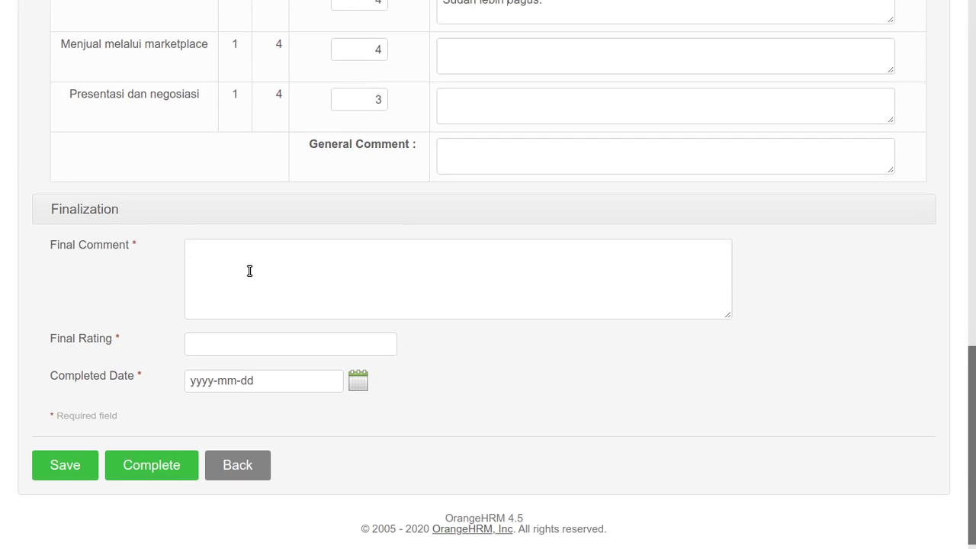
text(ntrak diperpa)
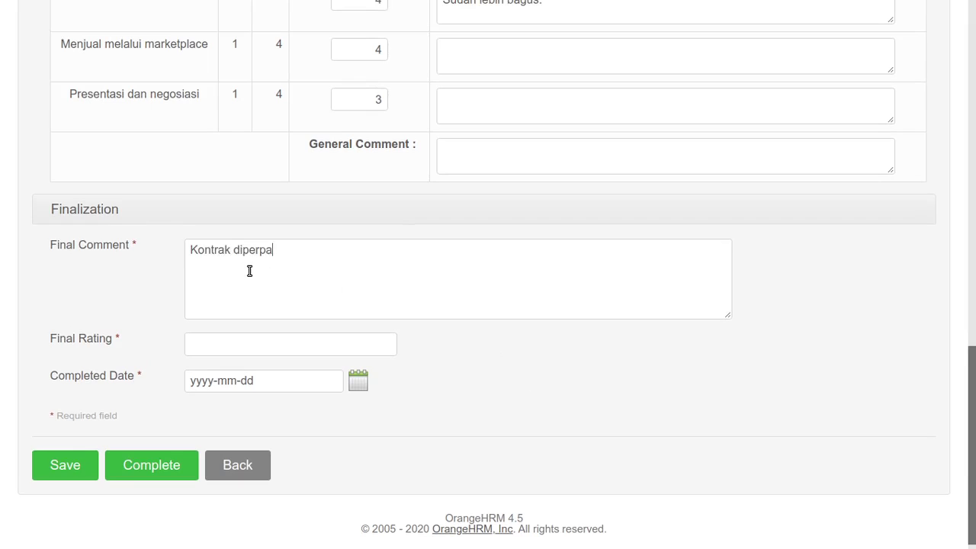
text(njang.)
click(357, 381)
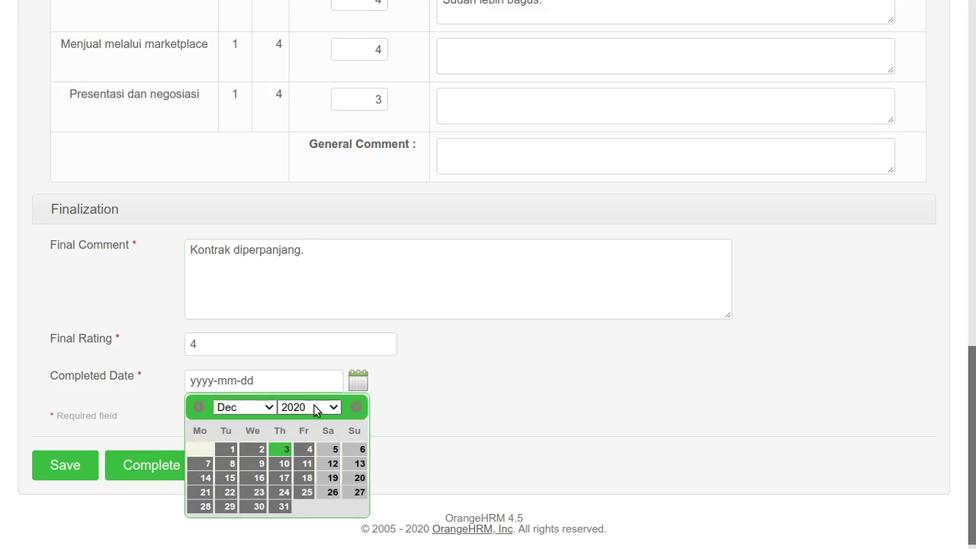
click(282, 450)
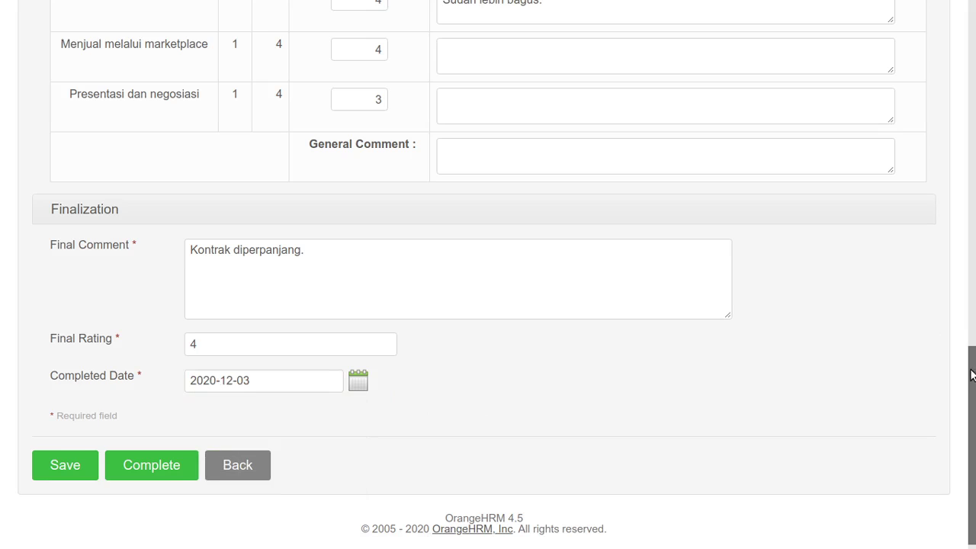
scroll(971, 374, down, 1)
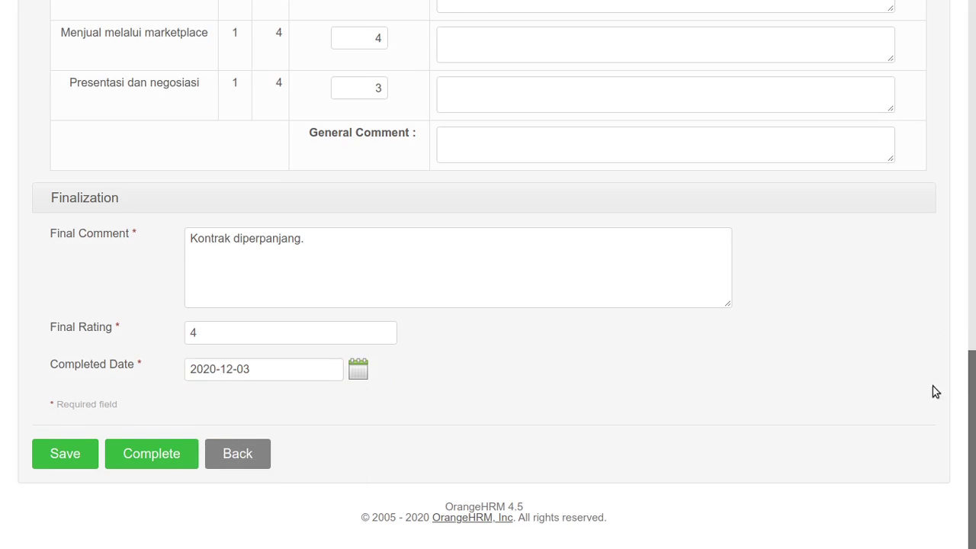
click(84, 456)
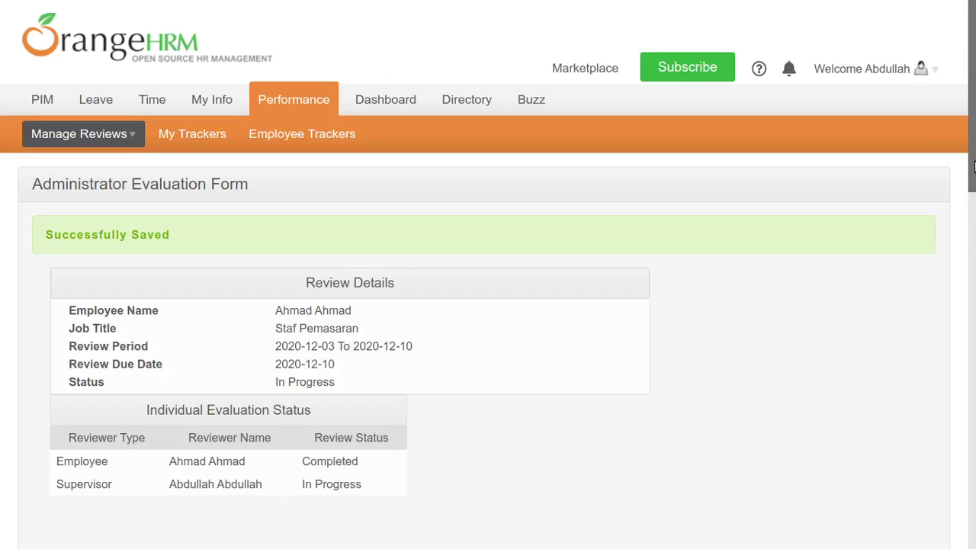
- Mark the supervisor's evaluation as complete, confirm making the review read-only, and look over the finished form
drag(973, 167, 973, 515)
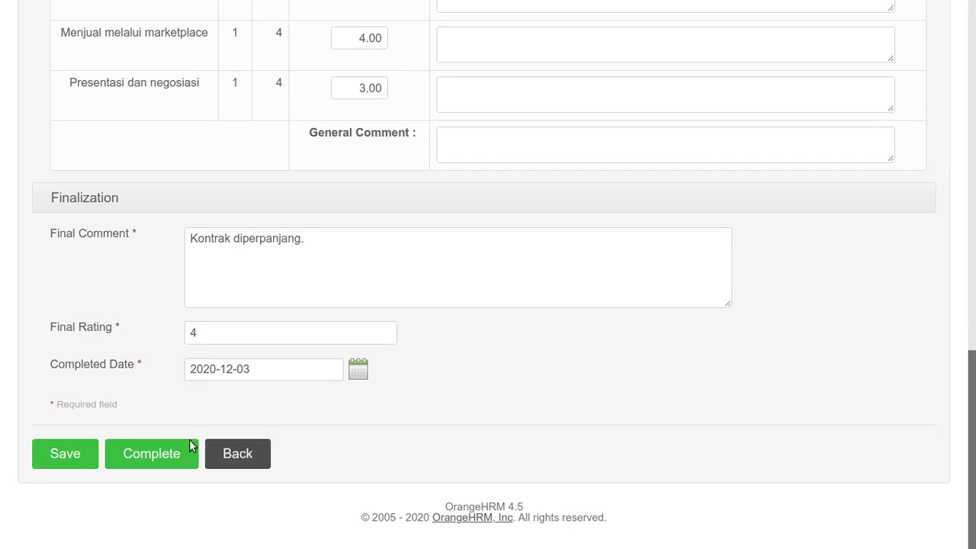
click(160, 457)
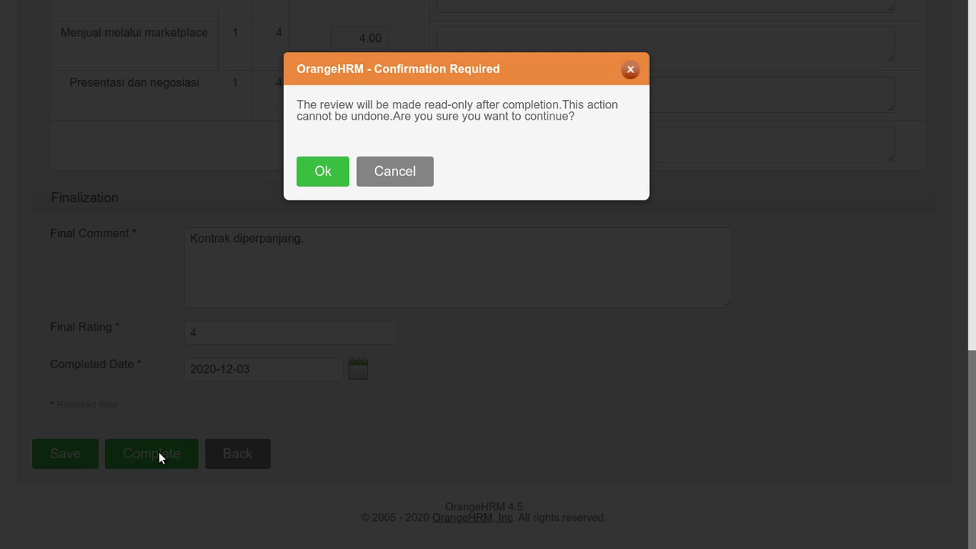
click(322, 171)
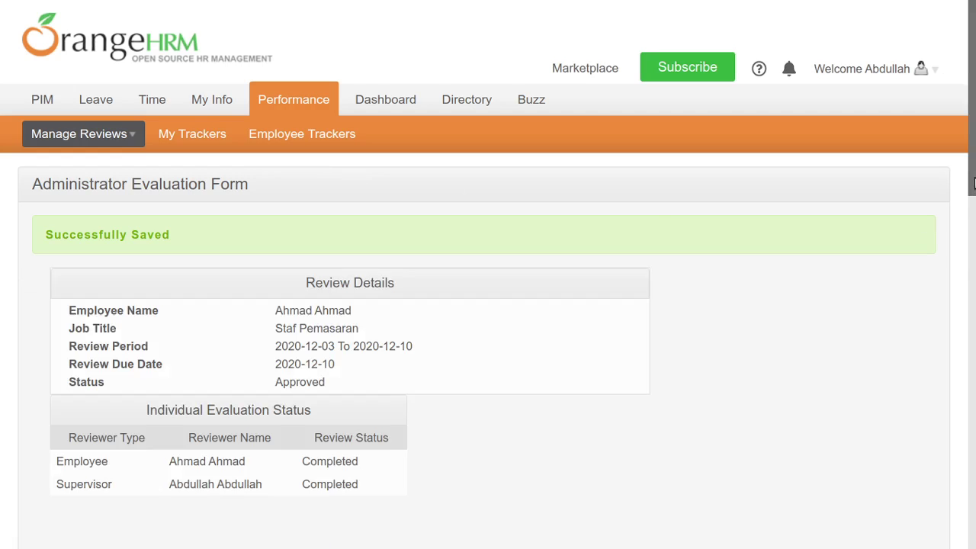
drag(973, 169, 973, 470)
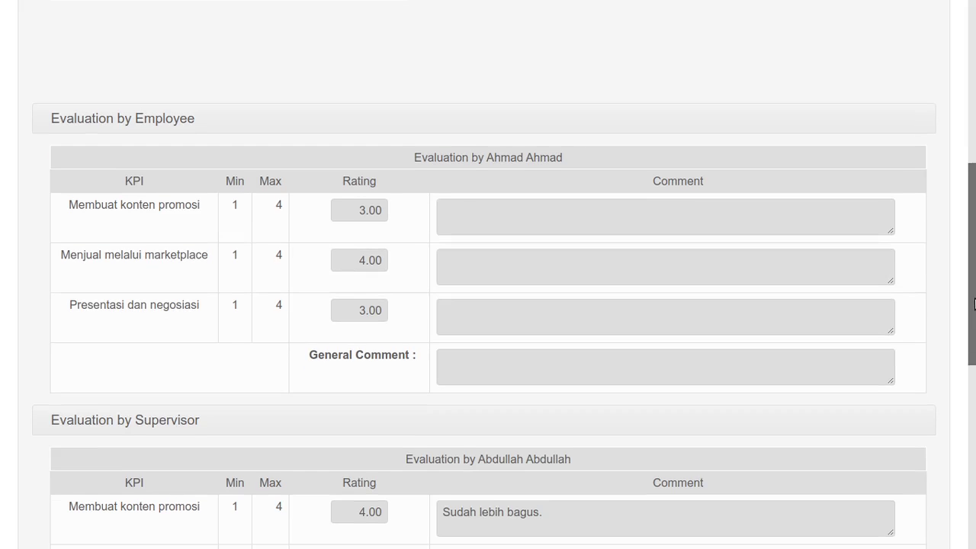
drag(974, 303, 975, 6)
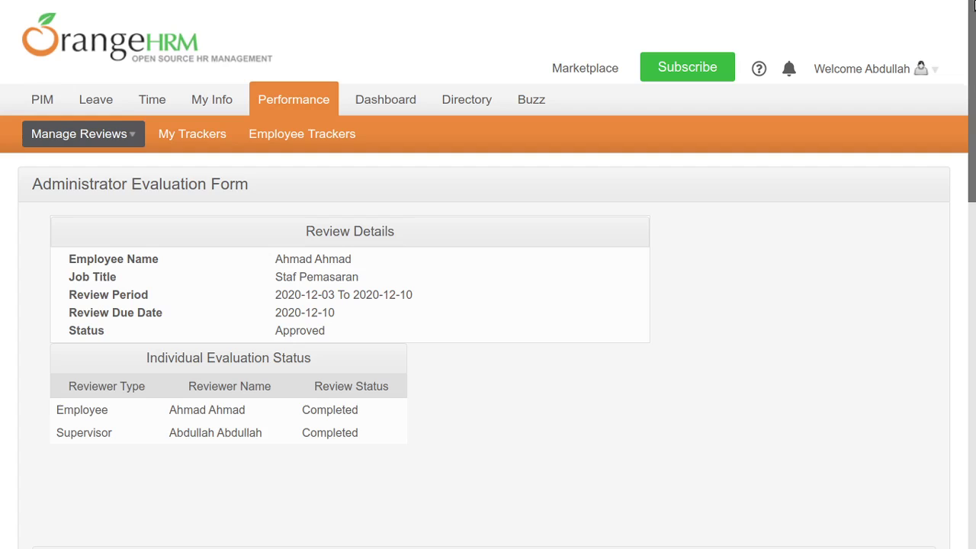
- Log out of the supervisor's account, log in as the employee with the saved username and password, and dismiss the browser's password alert
click(891, 68)
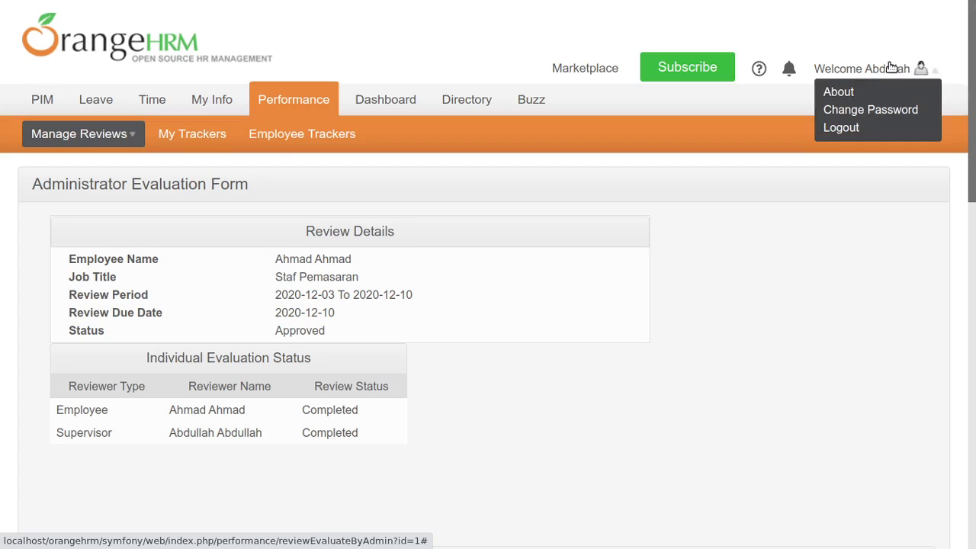
click(844, 129)
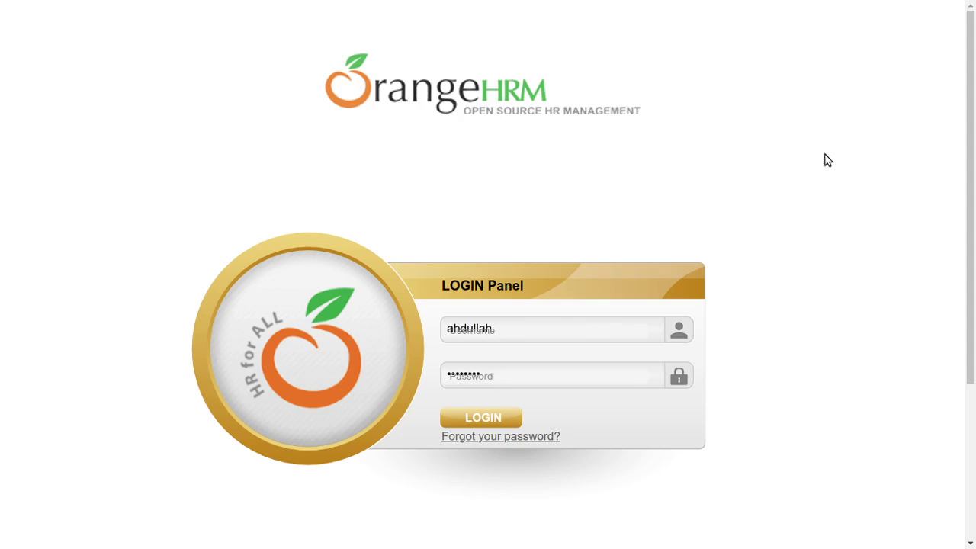
click(557, 328)
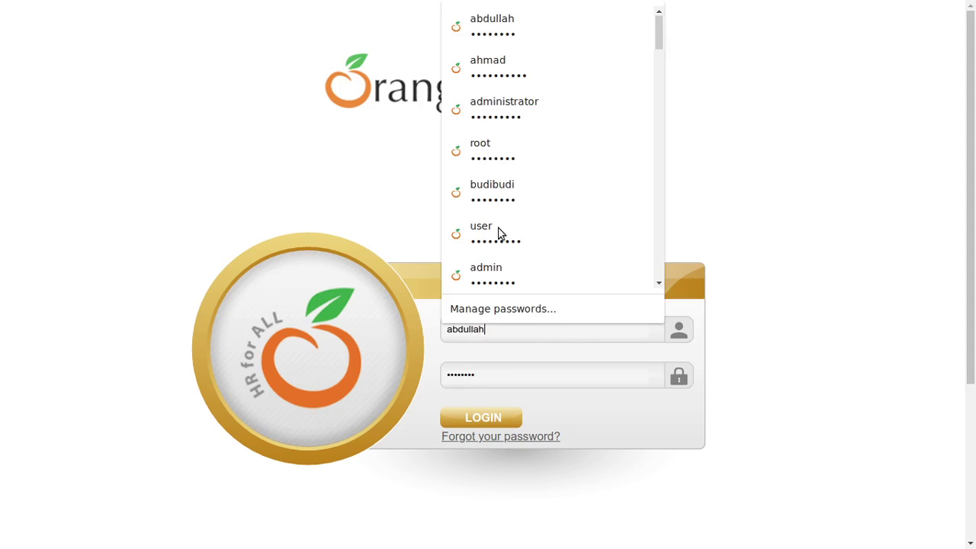
click(544, 73)
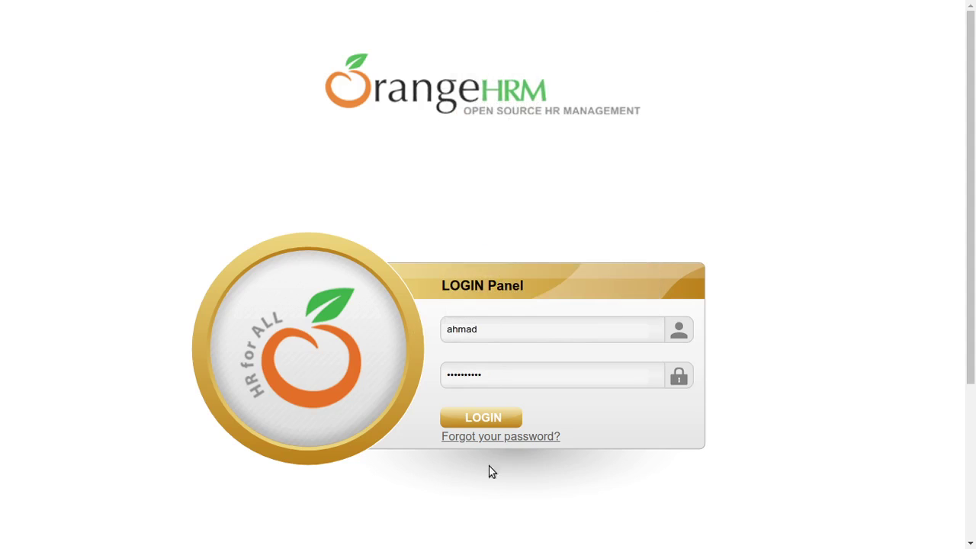
click(487, 418)
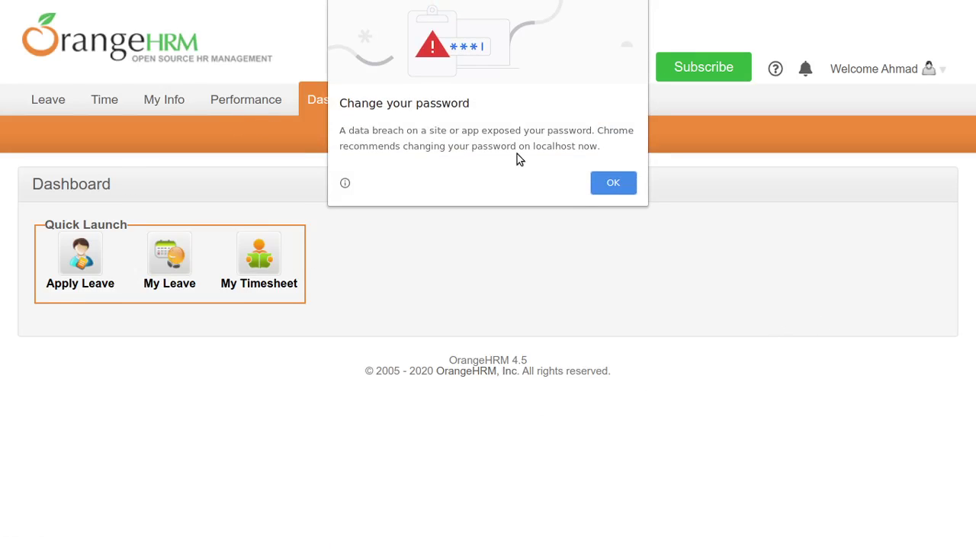
click(597, 187)
- Open the employee's own Staf Pemasaran review from My Reviews and examine the supervisor's and employee's ratings and the final comment
mouse_move(244, 100)
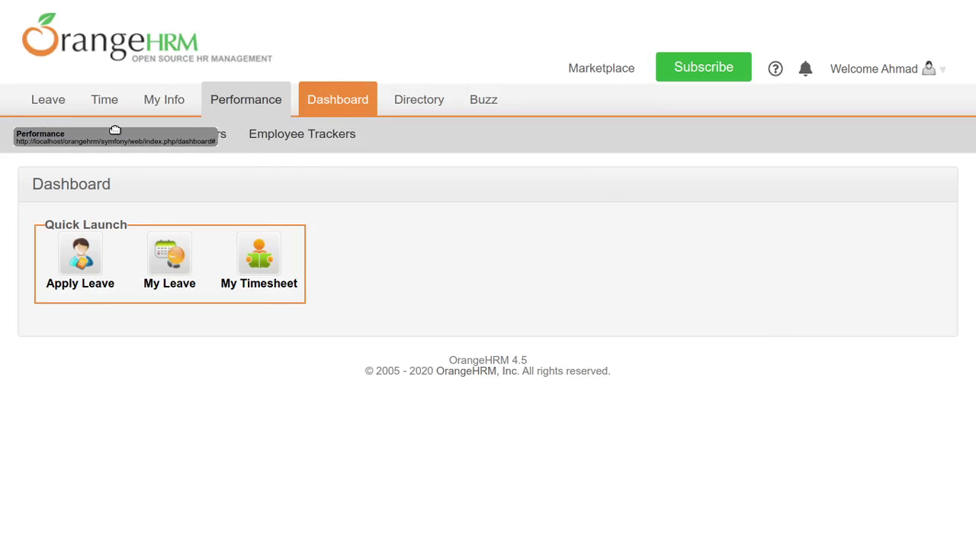
mouse_move(122, 132)
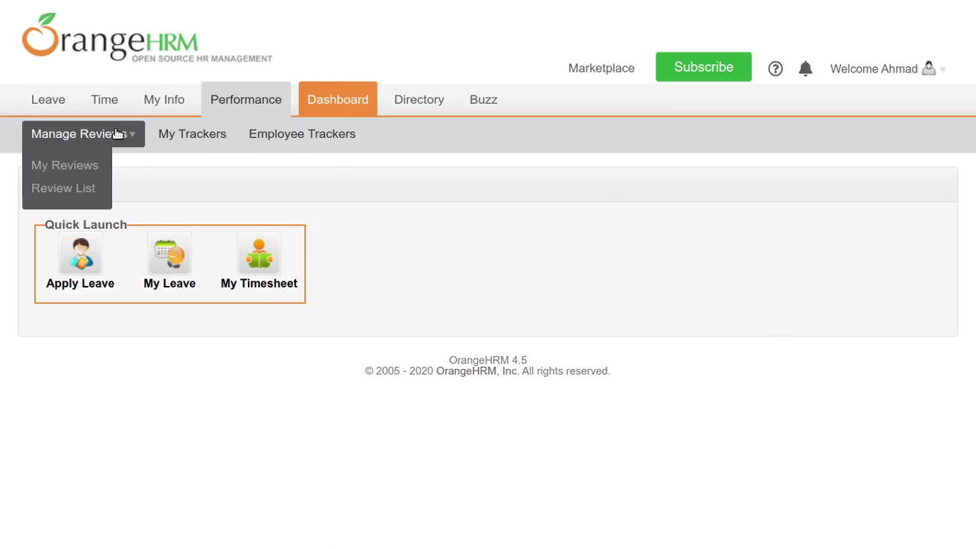
click(76, 172)
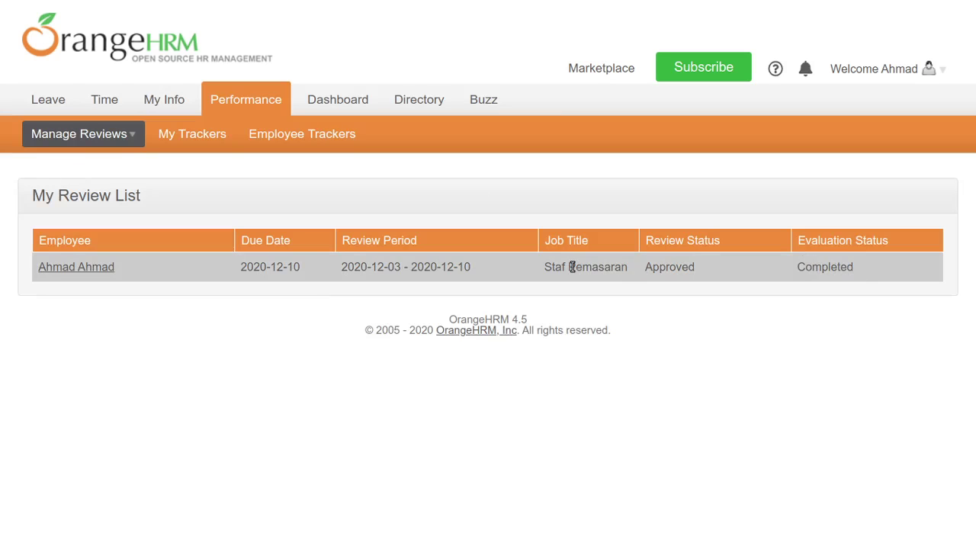
click(87, 272)
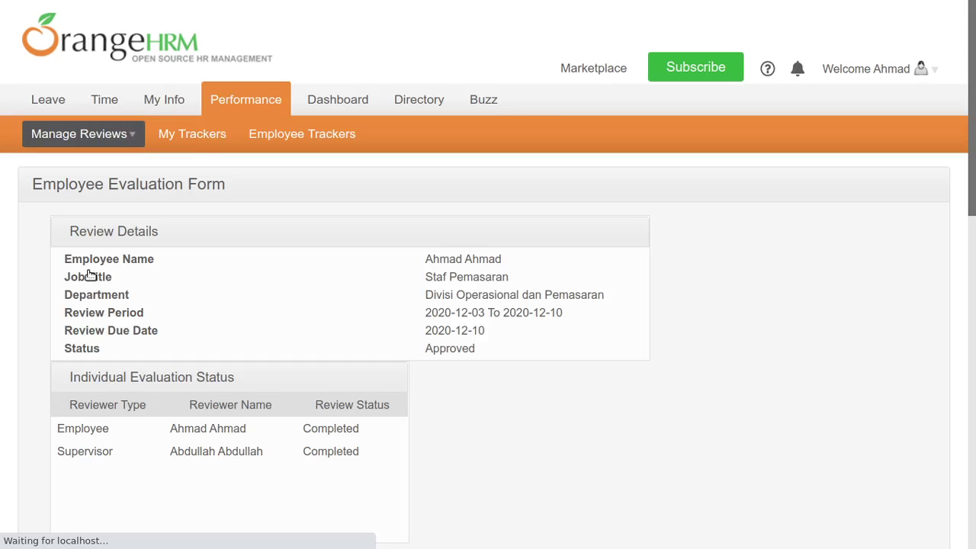
drag(973, 164, 974, 425)
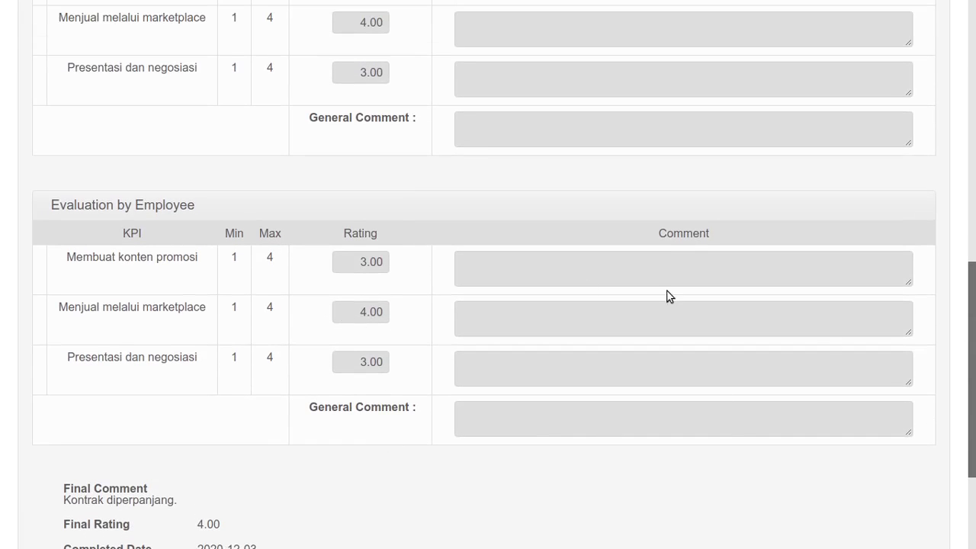
drag(972, 283, 961, 192)
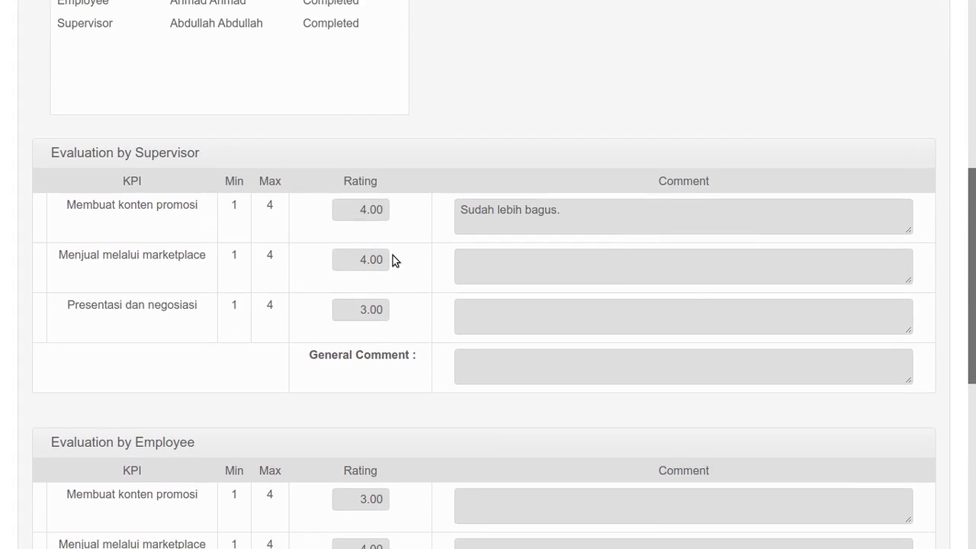